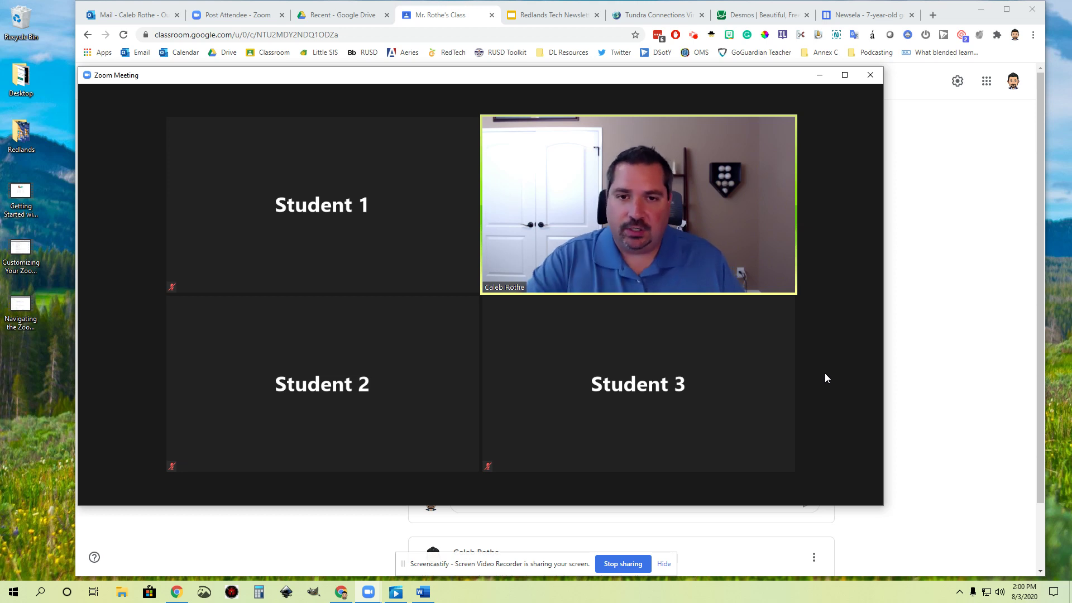
Share the Google Chrome window showing the class page, with computer sound and screen-sharing optimization for video clips enabled
{"action": "mouse_move", "coordinate": [699, 404]}
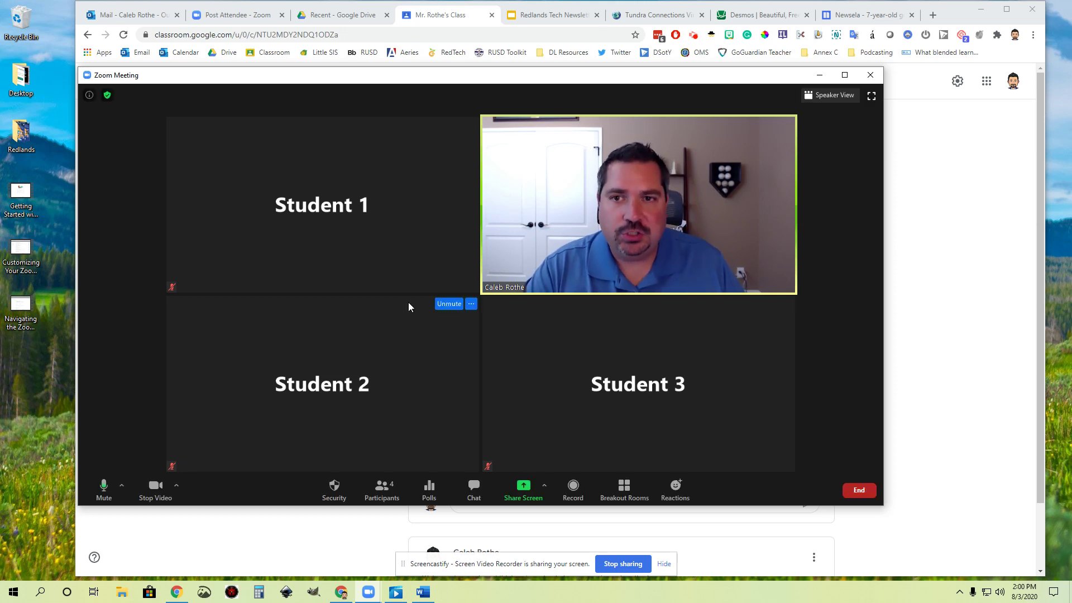
{"action": "mouse_move", "coordinate": [344, 369]}
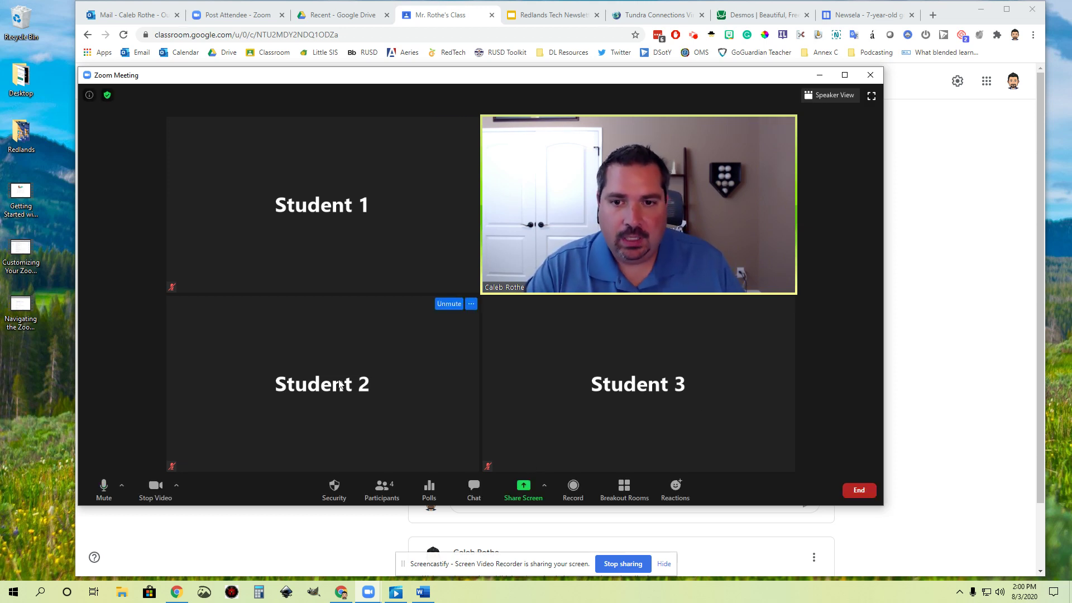
{"action": "mouse_move", "coordinate": [375, 174]}
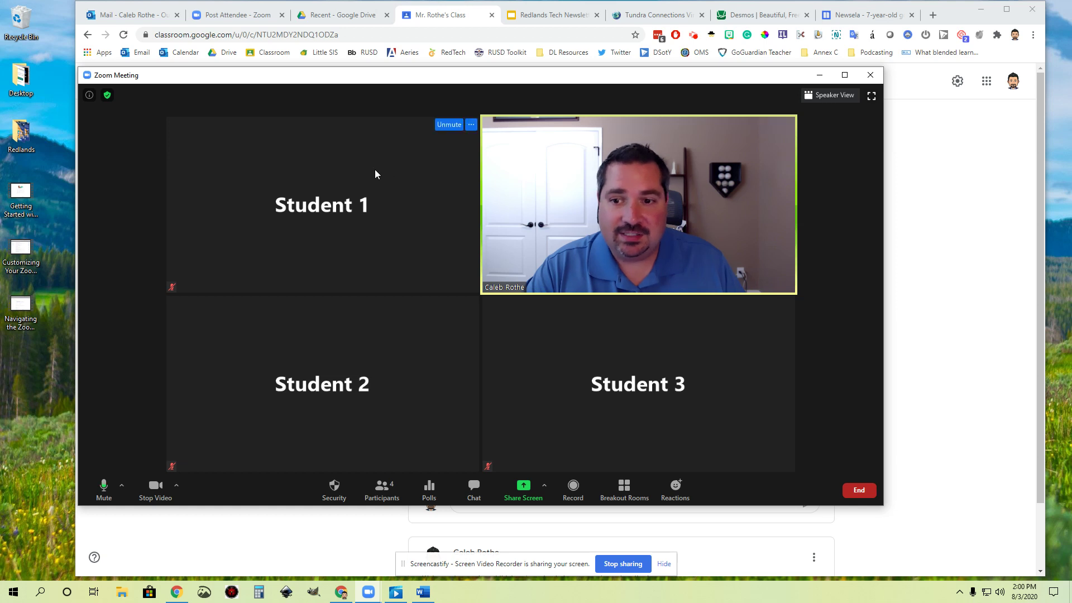
{"action": "left_click", "coordinate": [524, 490]}
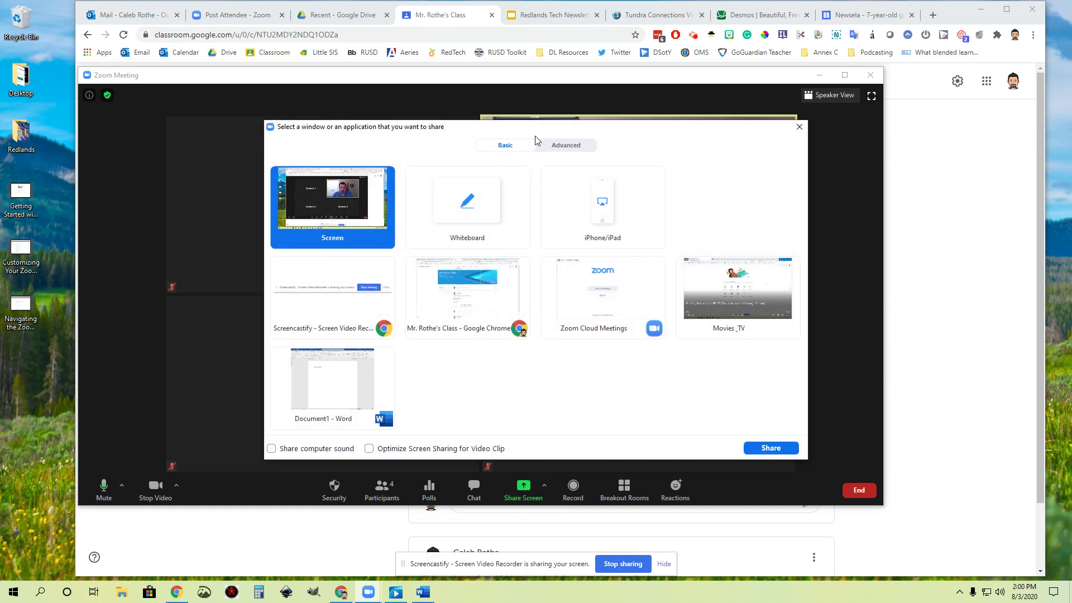
{"action": "left_click_drag", "start_coordinate": [539, 135], "coordinate": [524, 126]}
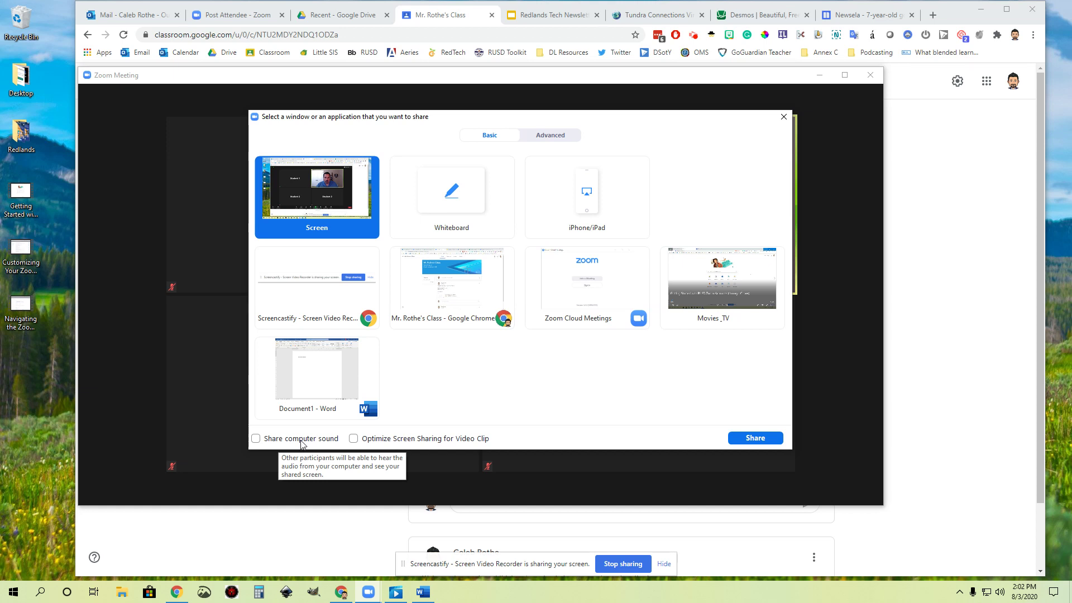
{"action": "left_click", "coordinate": [256, 438]}
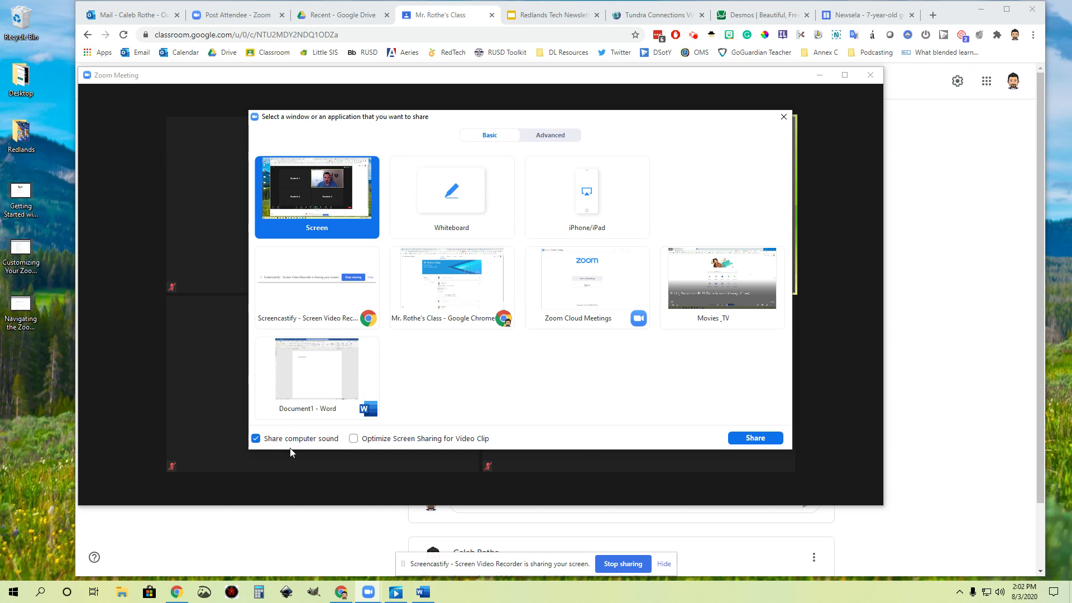
{"action": "left_click", "coordinate": [372, 440]}
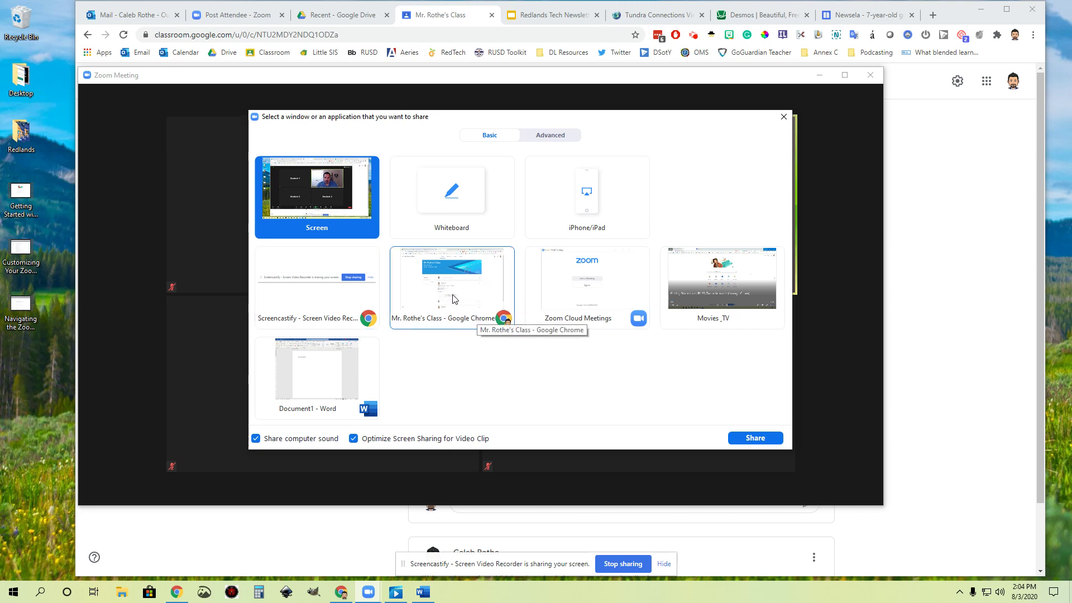
{"action": "left_click", "coordinate": [453, 299]}
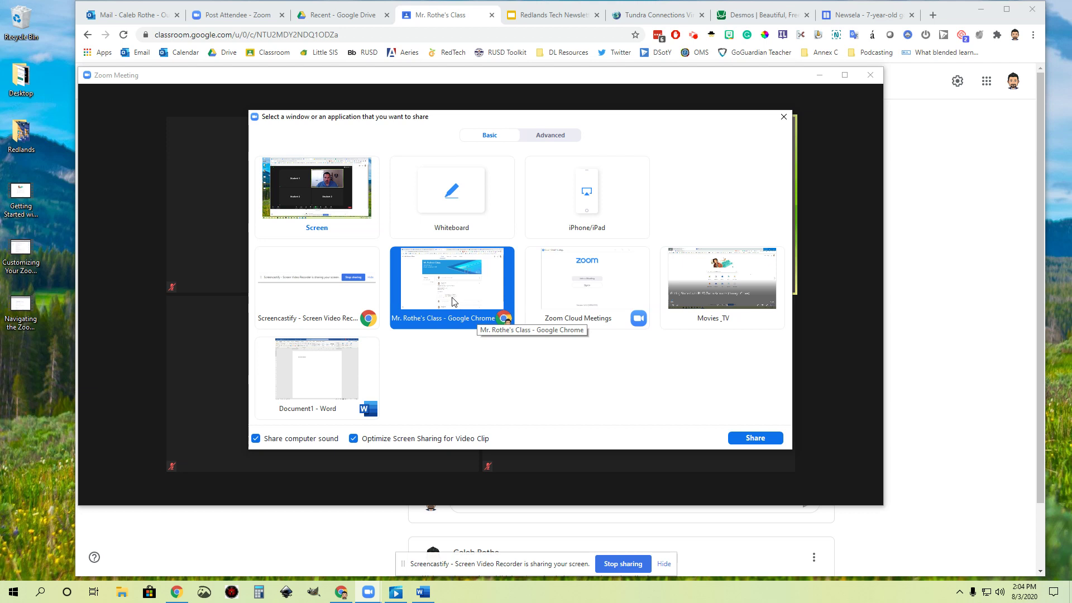
{"action": "left_click", "coordinate": [756, 439]}
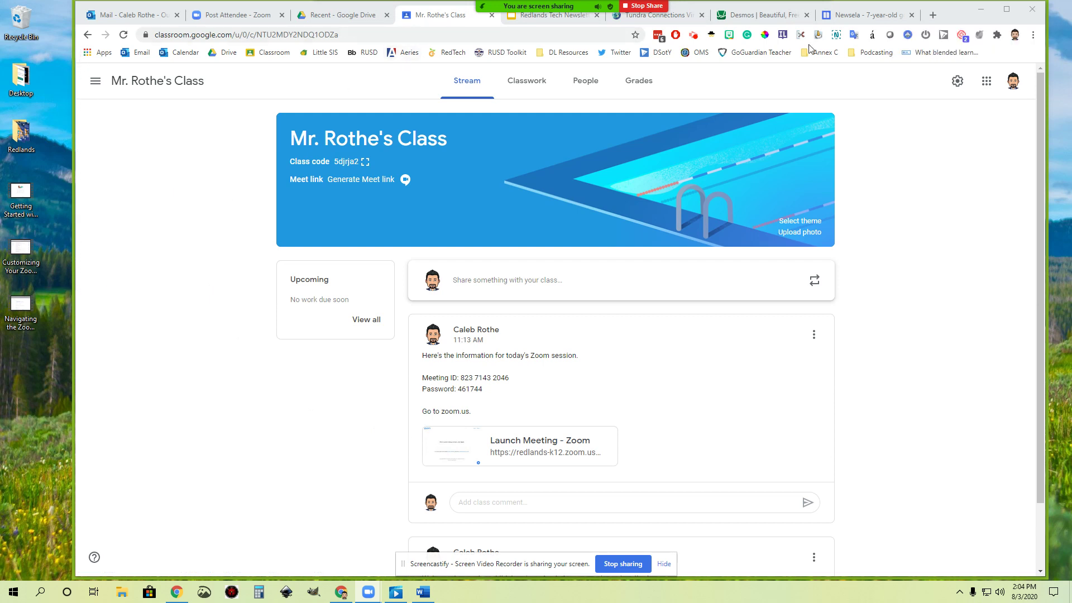
Reposition the shared browser window, view the class's Classwork page, and return to its Stream
{"action": "mouse_move", "coordinate": [954, 13]}
{"action": "left_mouse_down"}
{"action": "mouse_move", "coordinate": [887, 25]}
{"action": "mouse_move", "coordinate": [962, 18]}
{"action": "mouse_move", "coordinate": [938, 21]}
{"action": "left_mouse_up"}
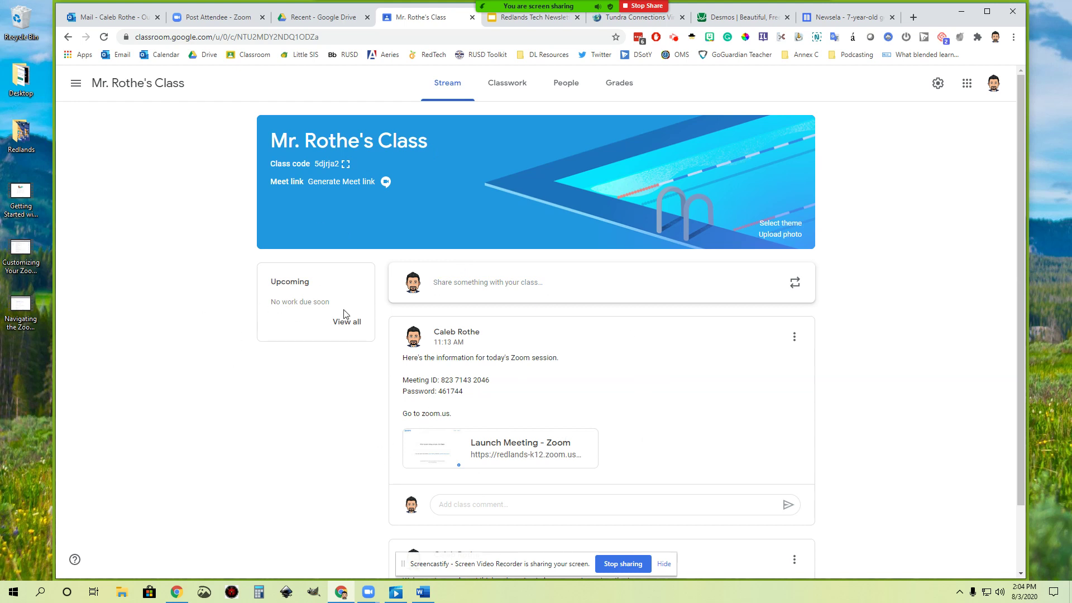
{"action": "left_click", "coordinate": [515, 89]}
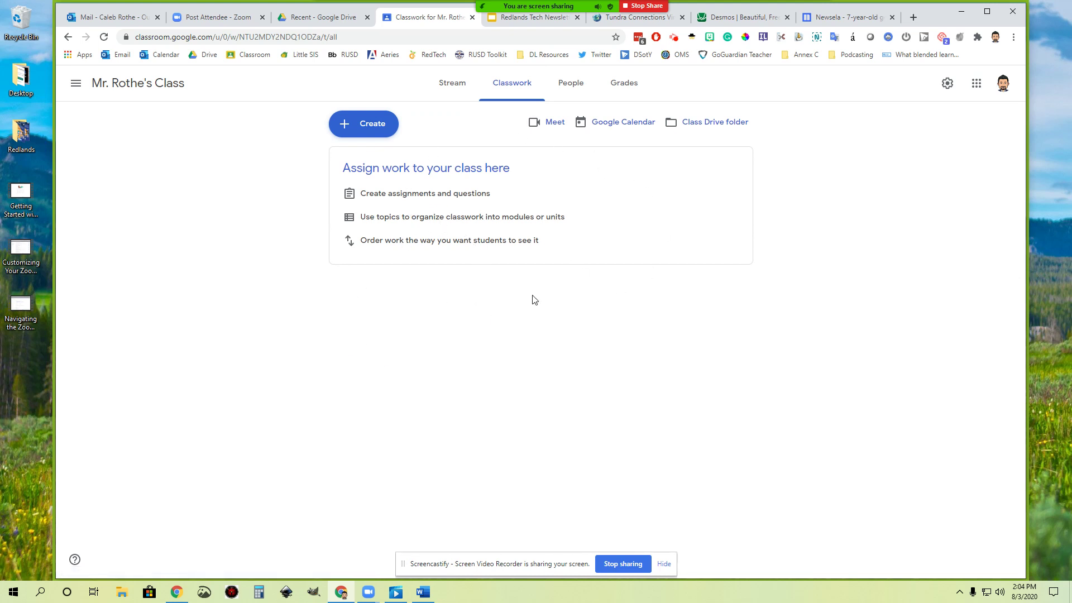
{"action": "left_click", "coordinate": [453, 84]}
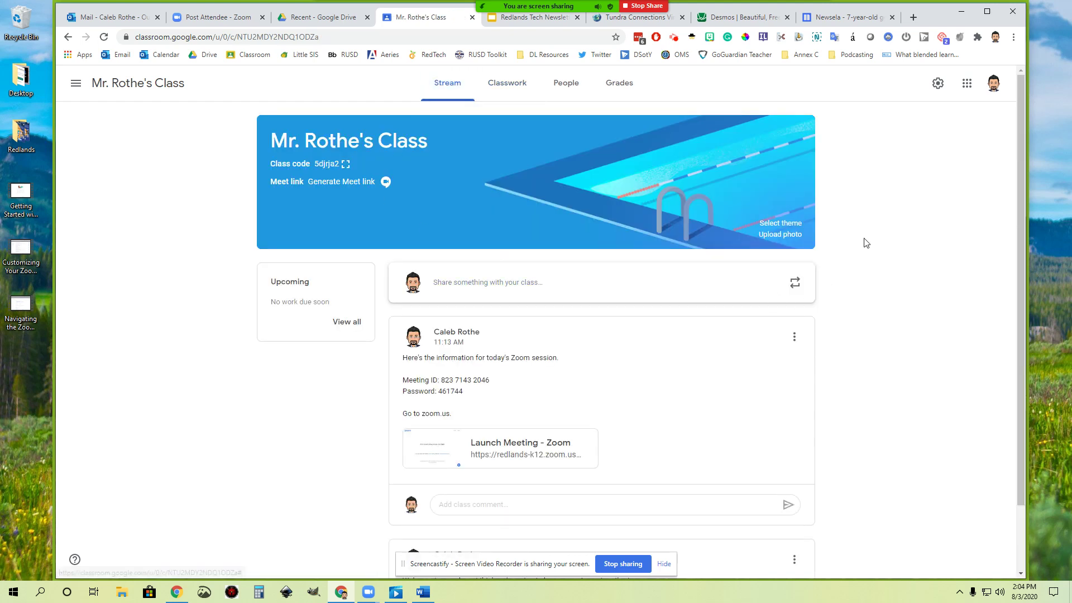
Present the Redlands Tech Newsletter 2019-20 from its first slide, advance to slide 3, and exit the slideshow
{"action": "left_click", "coordinate": [538, 24]}
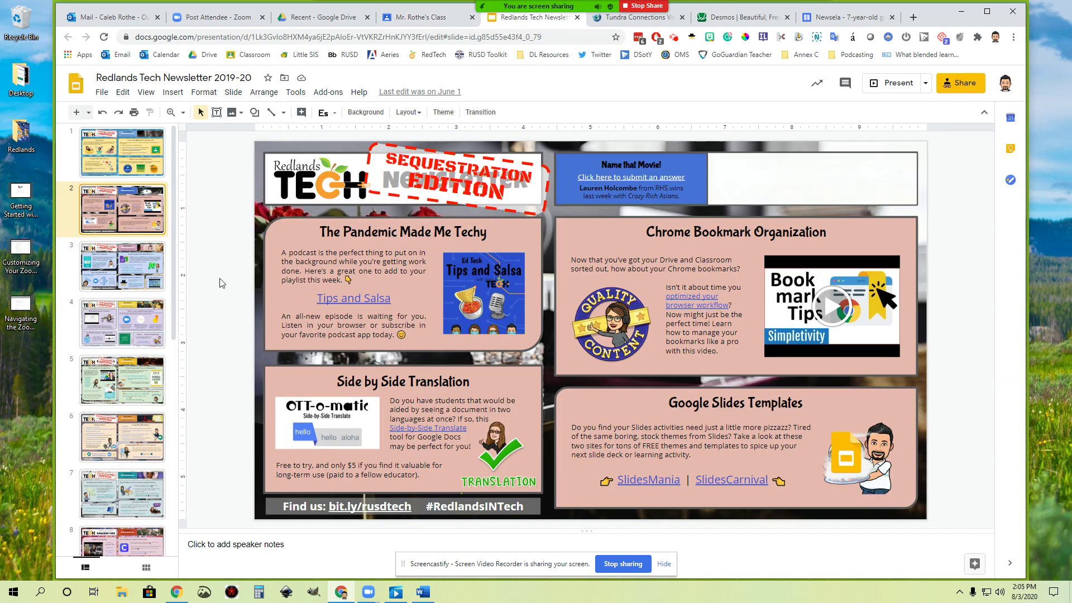
{"action": "left_click", "coordinate": [119, 156]}
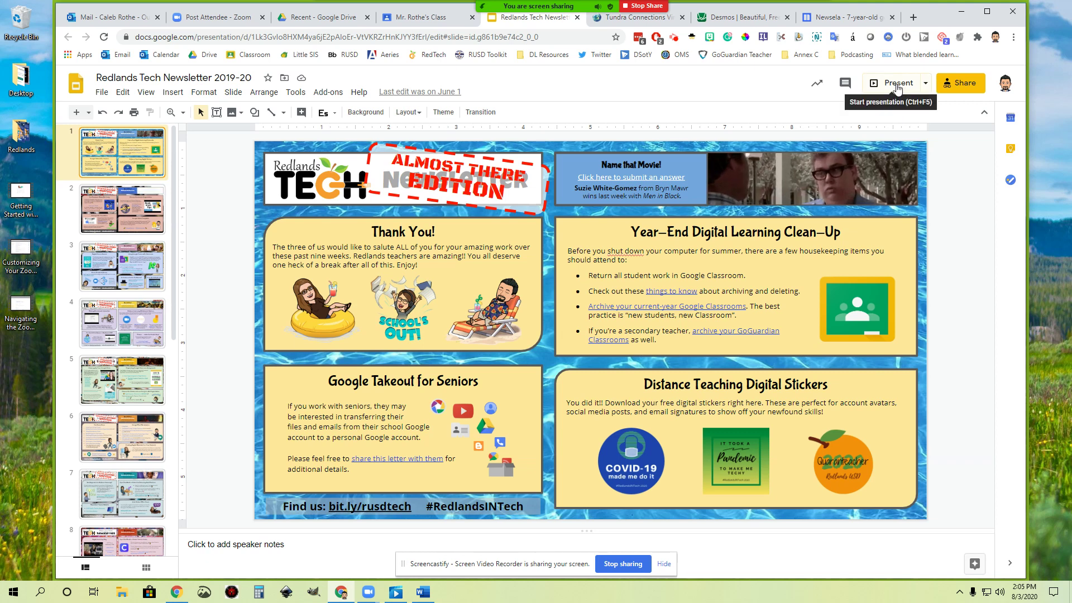
{"action": "left_click", "coordinate": [897, 84]}
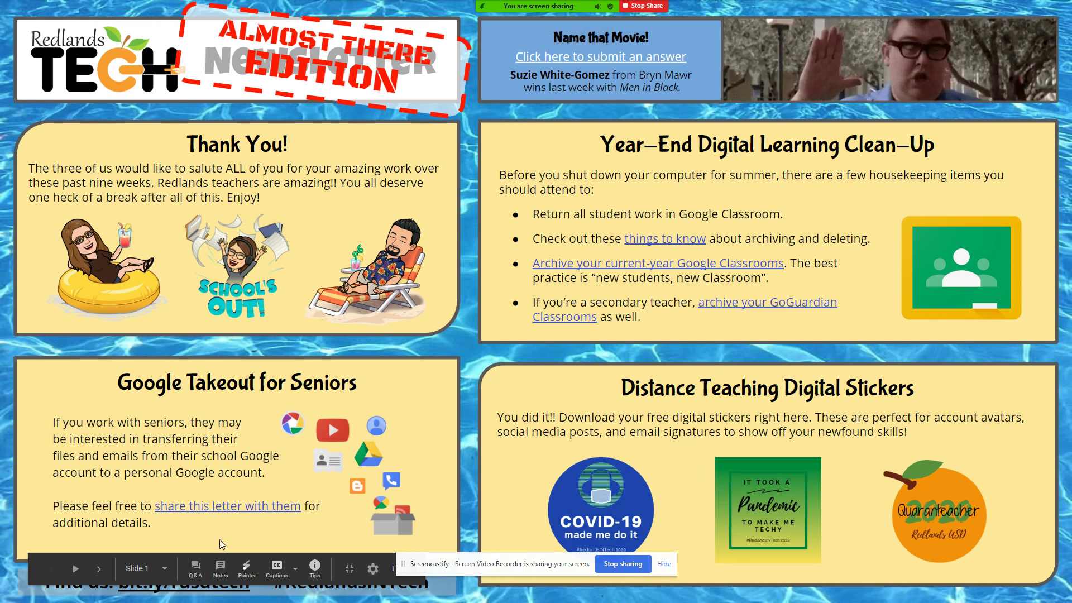
{"action": "key", "text": "Right"}
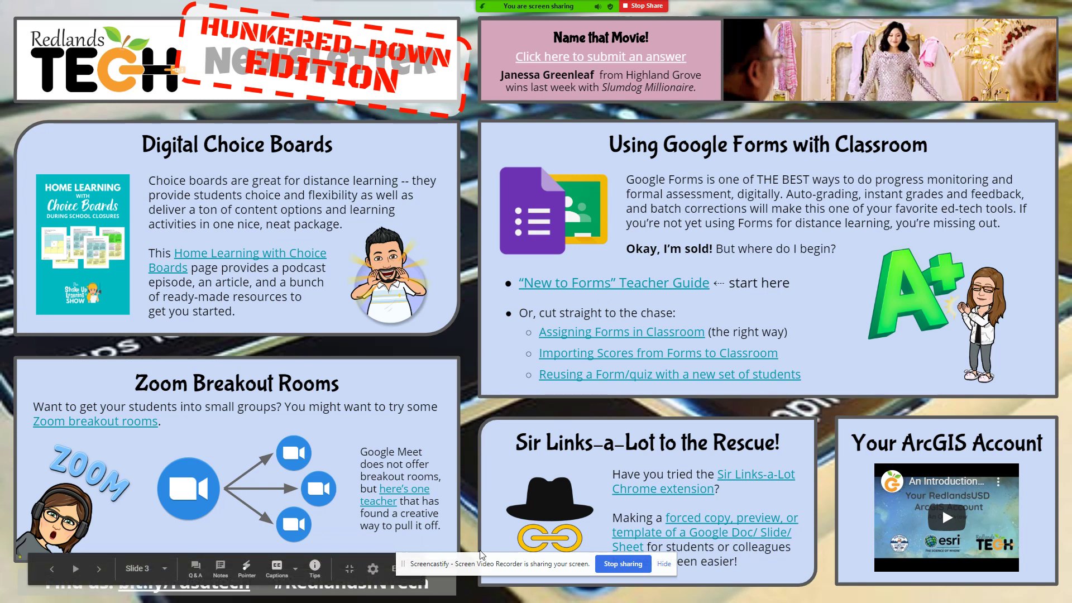
{"action": "left_click_drag", "start_coordinate": [481, 554], "coordinate": [524, 425]}
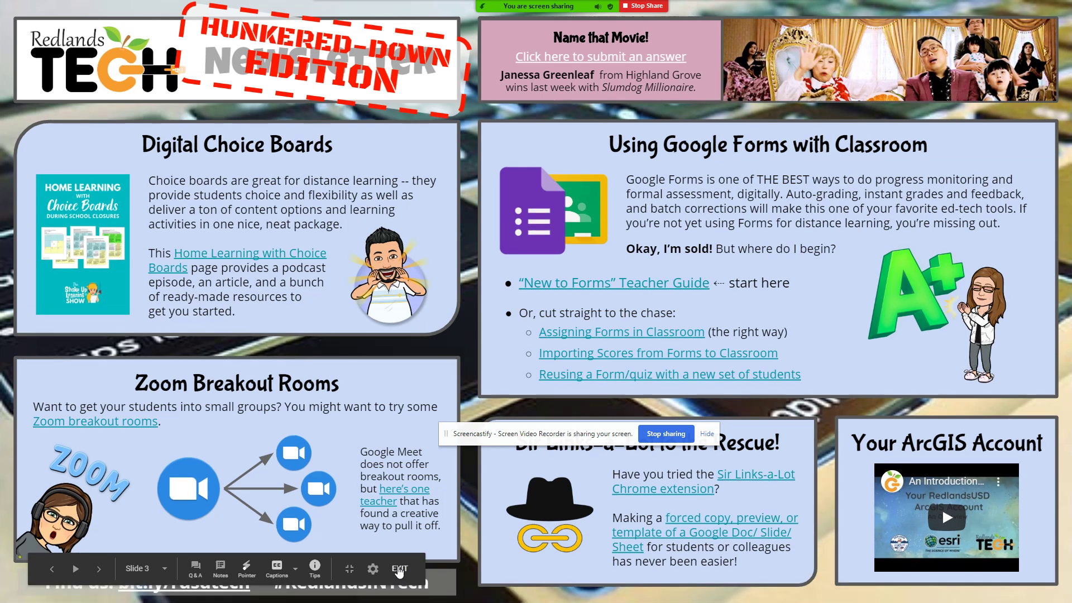
{"action": "left_click", "coordinate": [398, 569]}
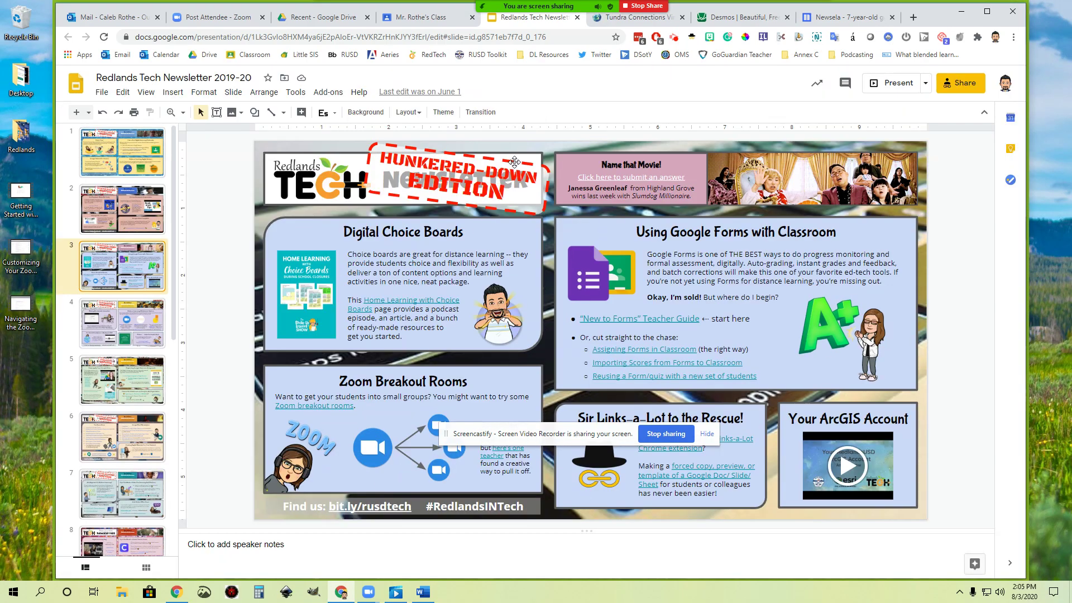
Look through the Tundra Connections Virtual Field Trip video page, covering its details and related videos, and return to the player
{"action": "left_click", "coordinate": [635, 17]}
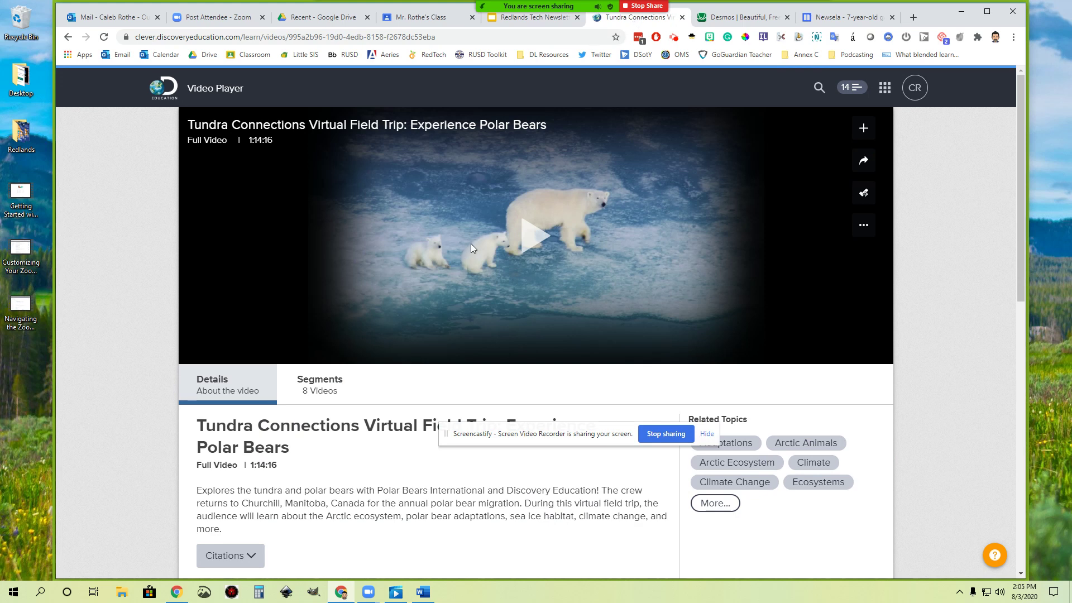
{"action": "scroll", "coordinate": [533, 390], "scroll_direction": "down", "scroll_amount": 7}
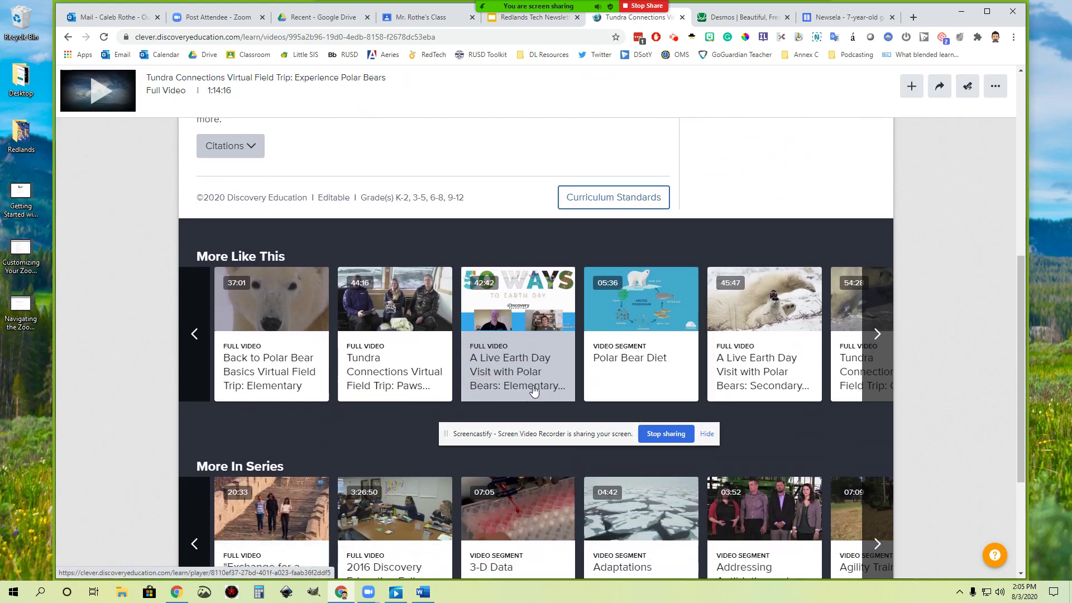
{"action": "scroll", "coordinate": [534, 391], "scroll_direction": "down", "scroll_amount": 4}
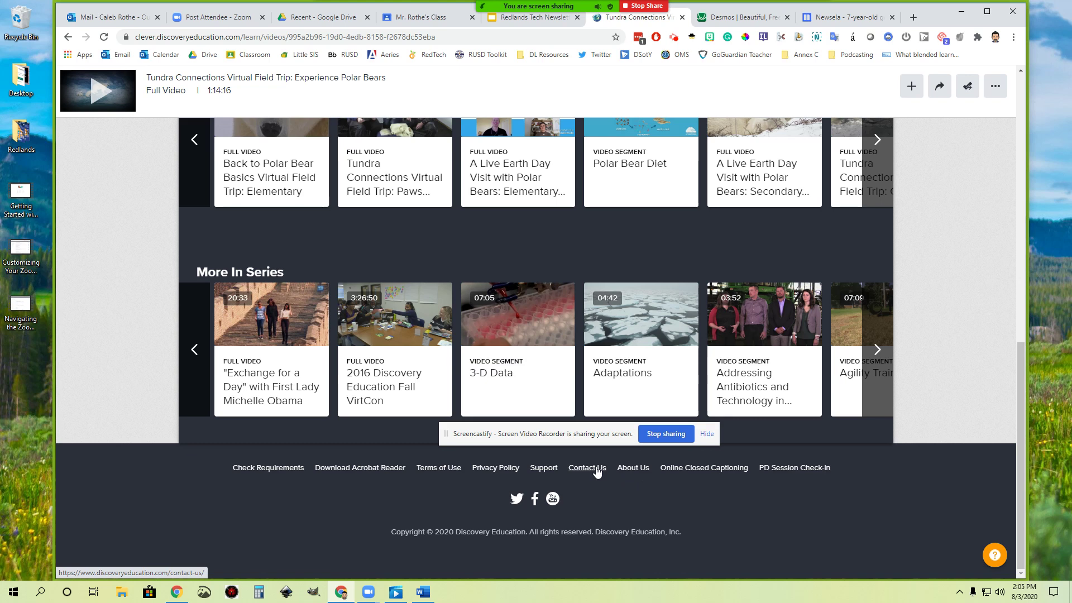
{"action": "scroll", "coordinate": [597, 471], "scroll_direction": "up", "scroll_amount": 10}
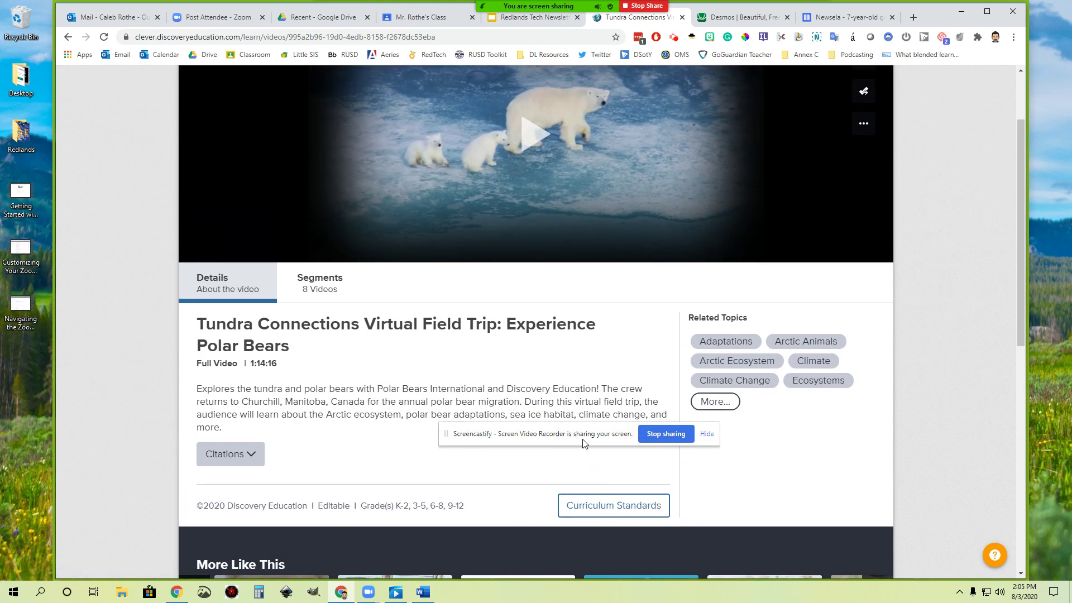
{"action": "scroll", "coordinate": [489, 393], "scroll_direction": "down", "scroll_amount": 2}
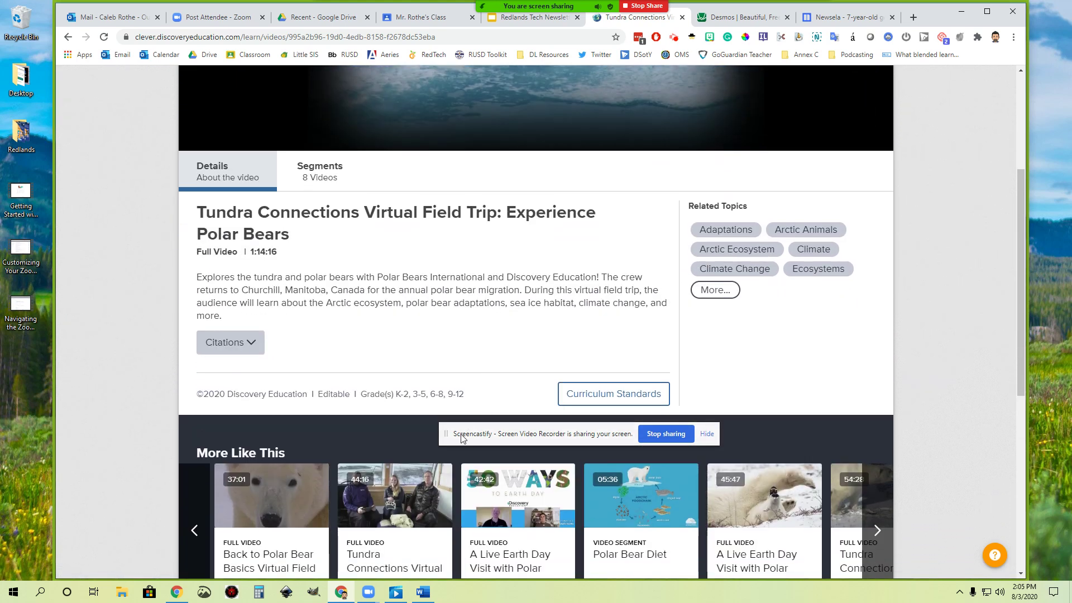
{"action": "left_click_drag", "start_coordinate": [464, 438], "coordinate": [440, 569]}
{"action": "scroll", "coordinate": [371, 276], "scroll_direction": "up", "scroll_amount": 4}
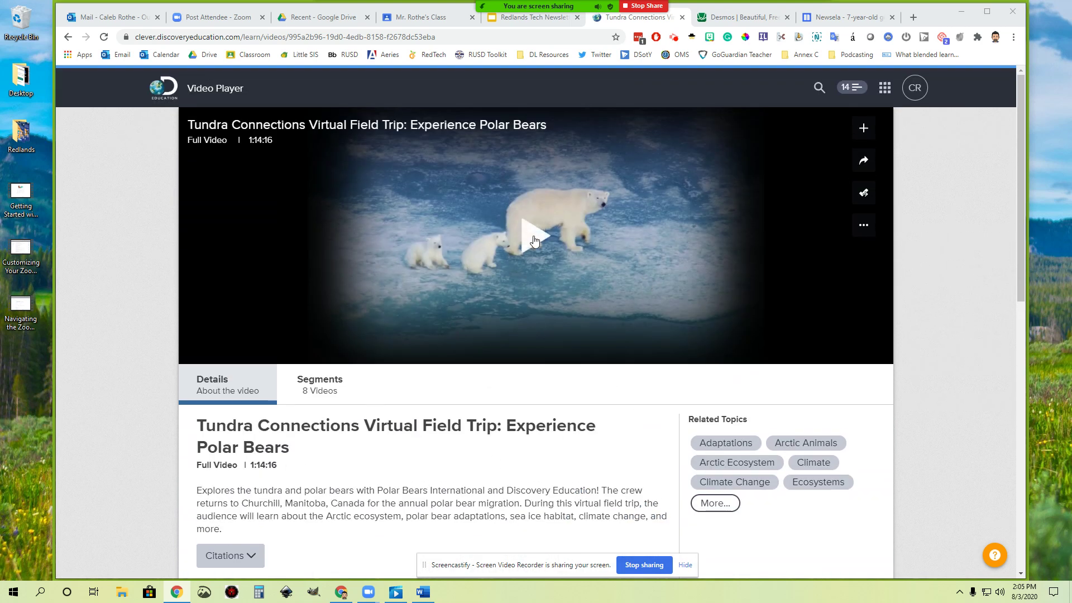
Open the Desmos graphing calculator in the shared browser window
{"action": "left_click", "coordinate": [742, 21]}
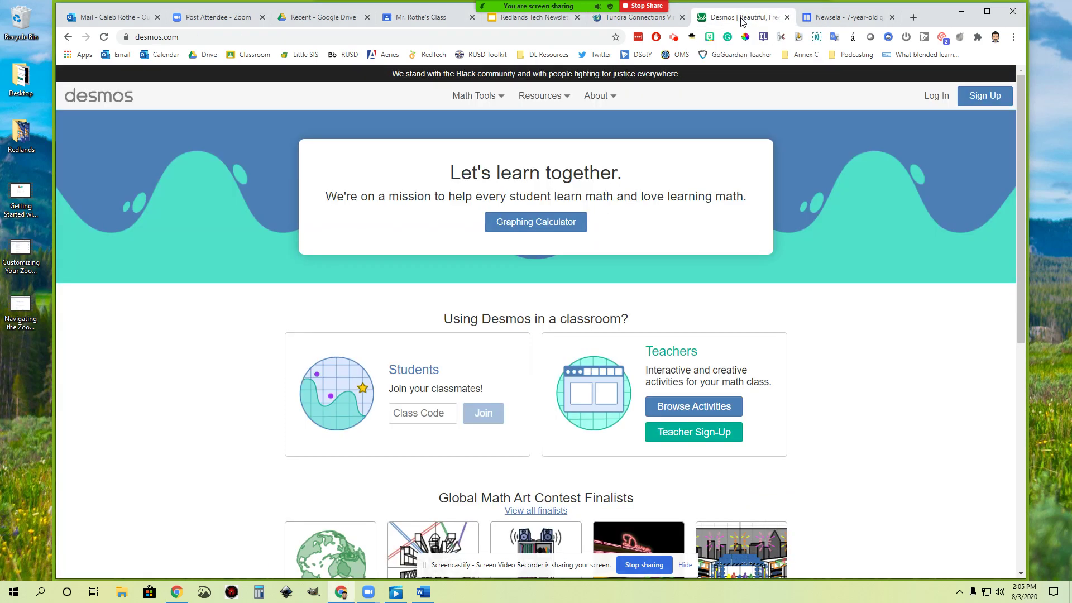
{"action": "left_click", "coordinate": [541, 222]}
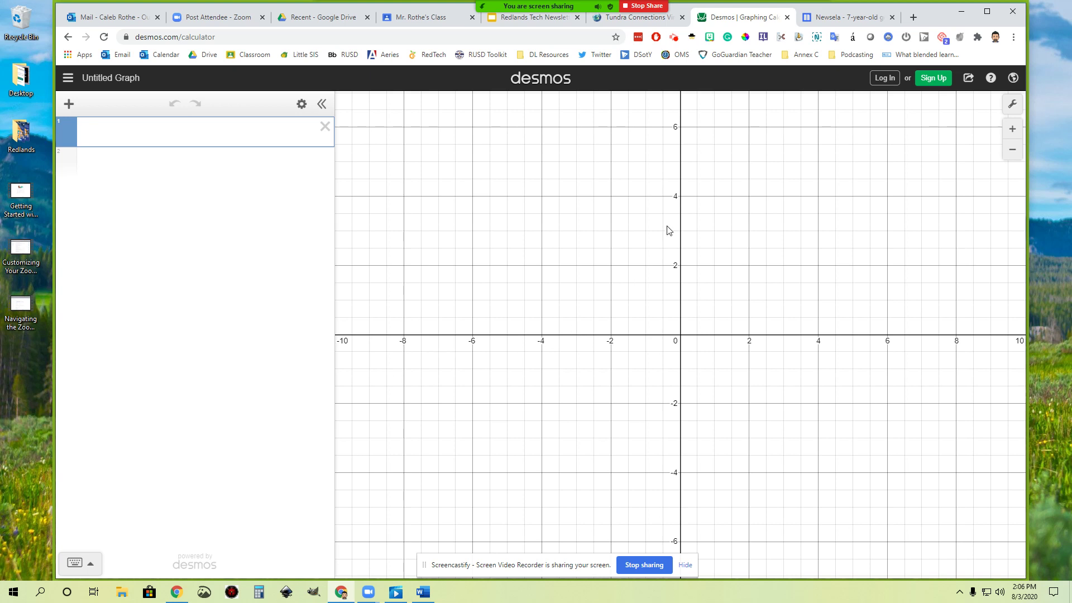
Show the Newsela article on the 7-year-old spreading hope, briefly highlighting the second paragraph's opening, and return to its title
{"action": "left_click", "coordinate": [853, 21]}
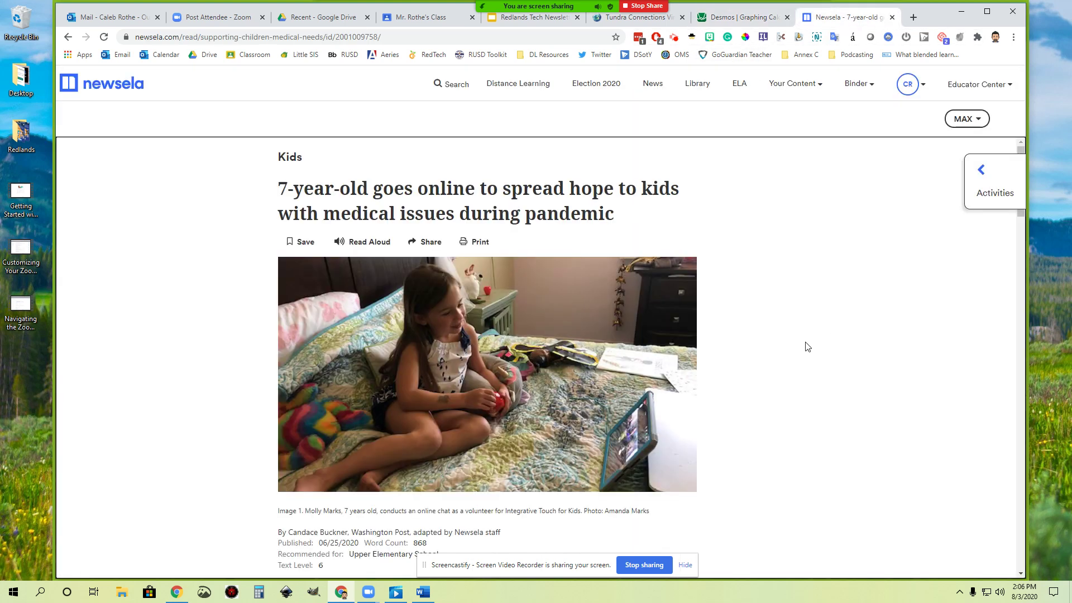
{"action": "scroll", "coordinate": [816, 400], "scroll_direction": "down", "scroll_amount": 7}
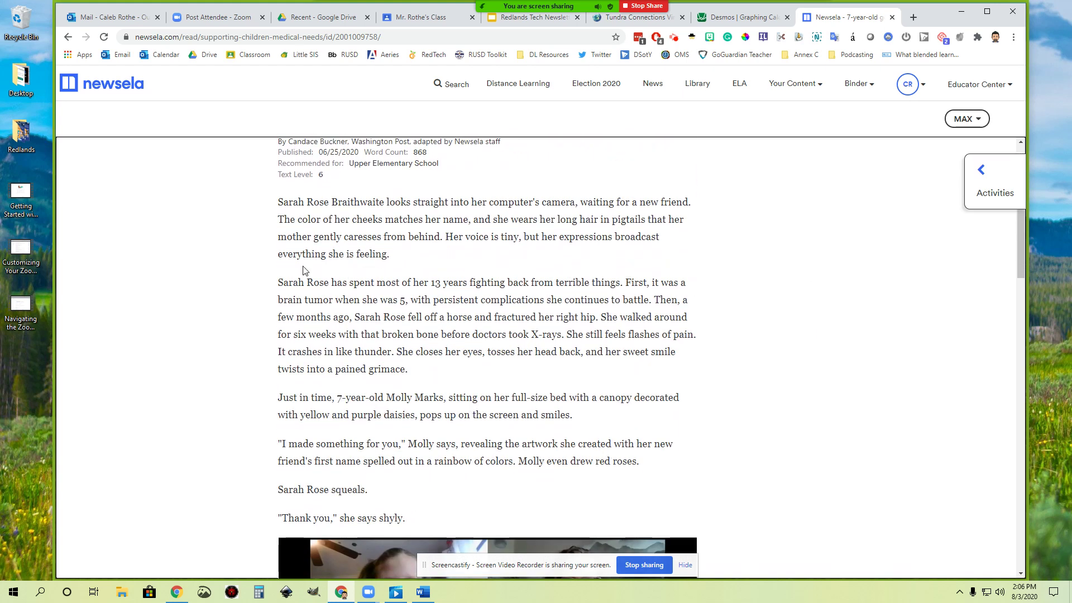
{"action": "left_click_drag", "start_coordinate": [279, 287], "coordinate": [406, 300]}
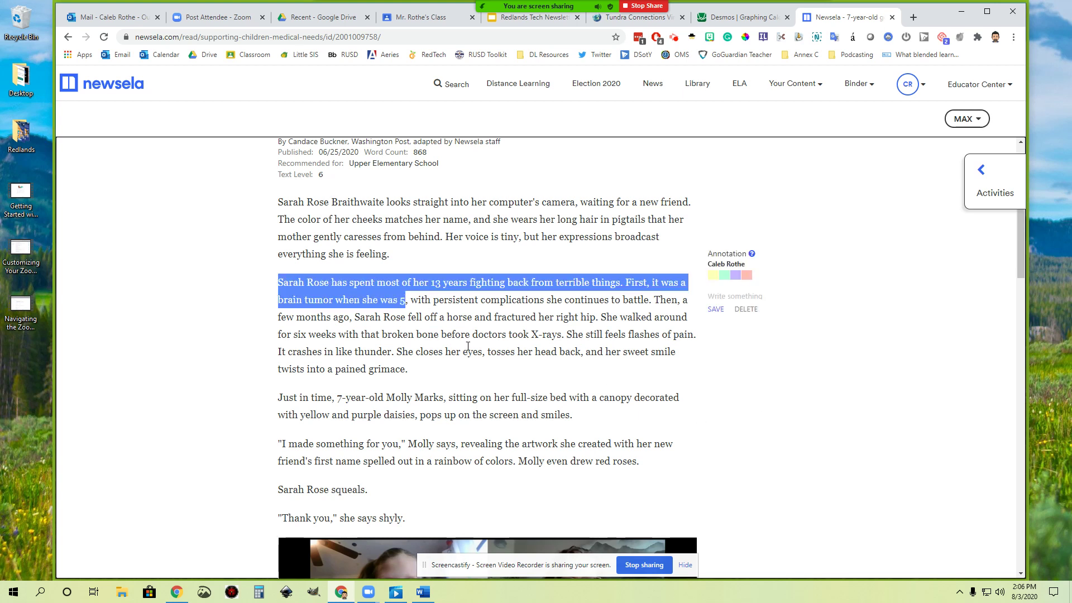
{"action": "left_click", "coordinate": [560, 289]}
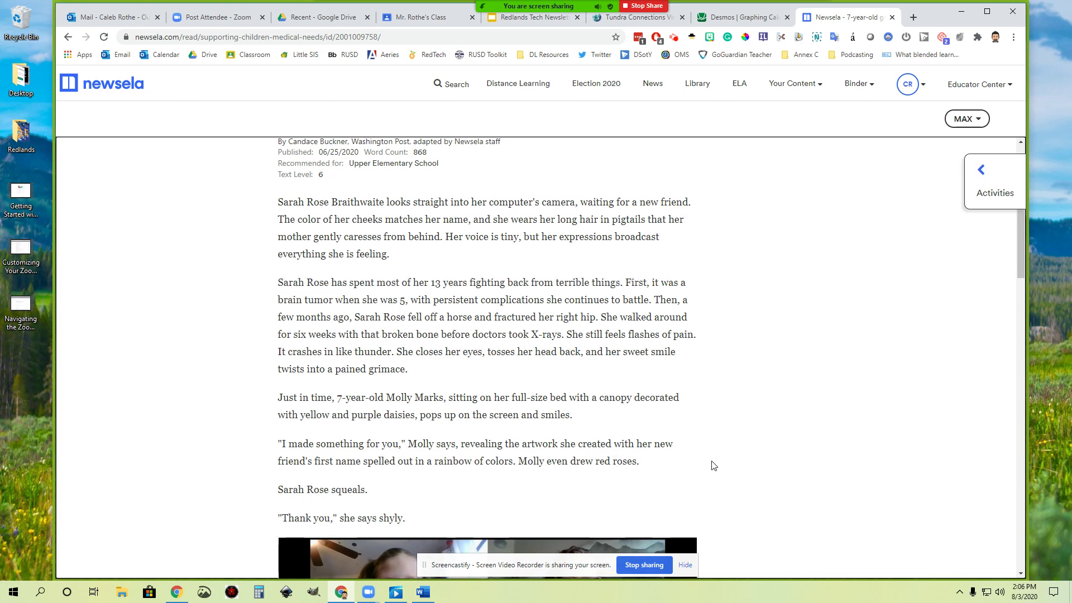
{"action": "scroll", "coordinate": [720, 460], "scroll_direction": "down", "scroll_amount": 10}
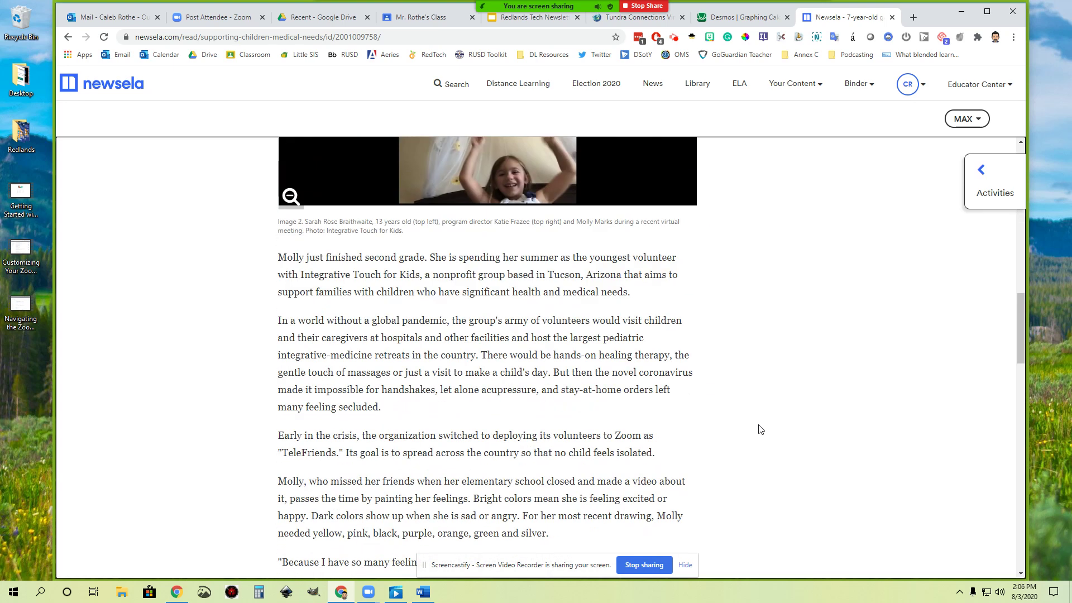
{"action": "scroll", "coordinate": [759, 429], "scroll_direction": "up", "scroll_amount": 15}
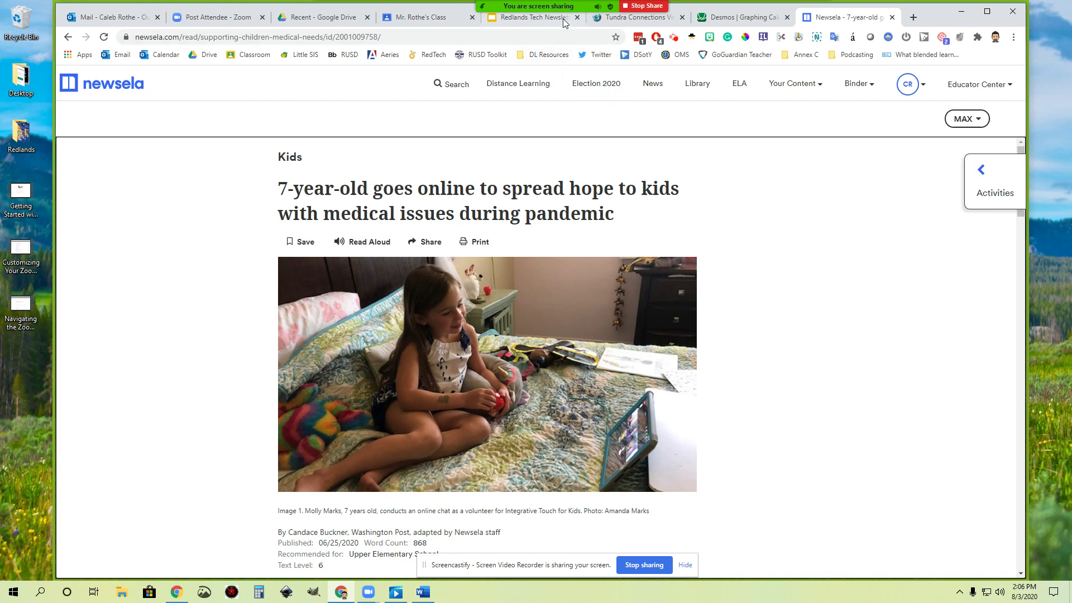
Examine the audio, video and More options available in the floating meeting controls during the share
{"action": "left_click", "coordinate": [429, 12]}
{"action": "left_click", "coordinate": [364, 12]}
{"action": "left_click", "coordinate": [429, 12]}
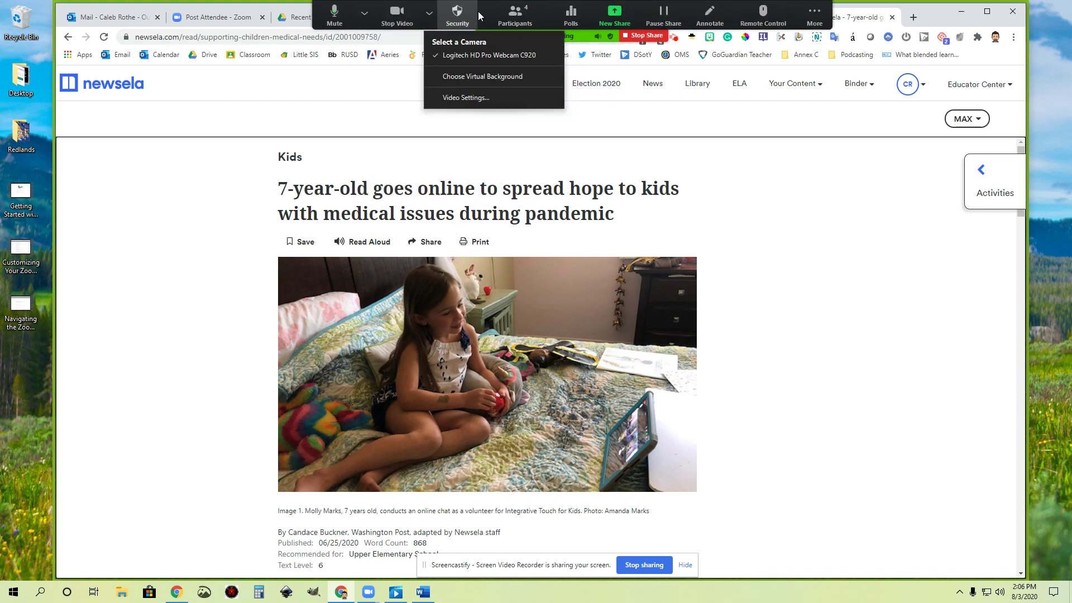
{"action": "left_click", "coordinate": [429, 12]}
{"action": "left_click", "coordinate": [814, 12]}
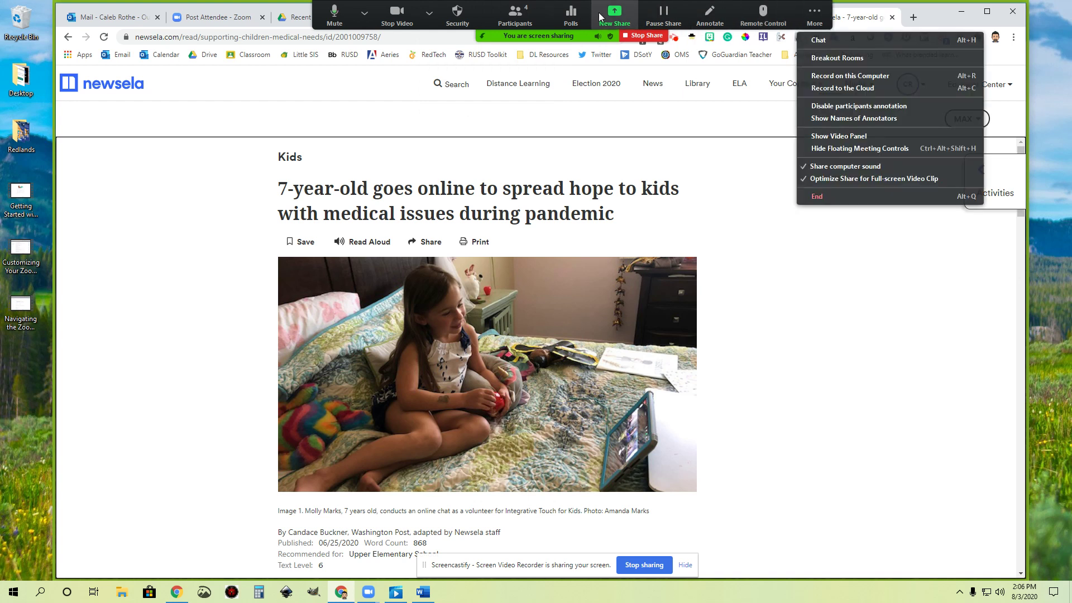
{"action": "left_click", "coordinate": [814, 12]}
{"action": "left_click", "coordinate": [429, 12]}
{"action": "left_click", "coordinate": [364, 12]}
{"action": "left_click", "coordinate": [429, 13]}
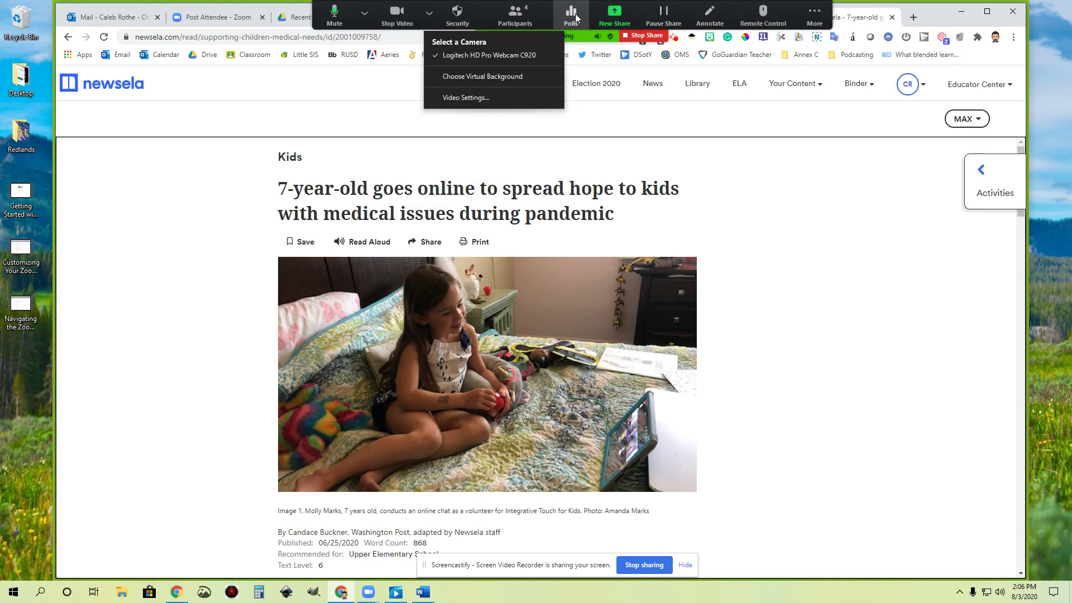
{"action": "left_click", "coordinate": [429, 13]}
{"action": "left_click", "coordinate": [429, 13]}
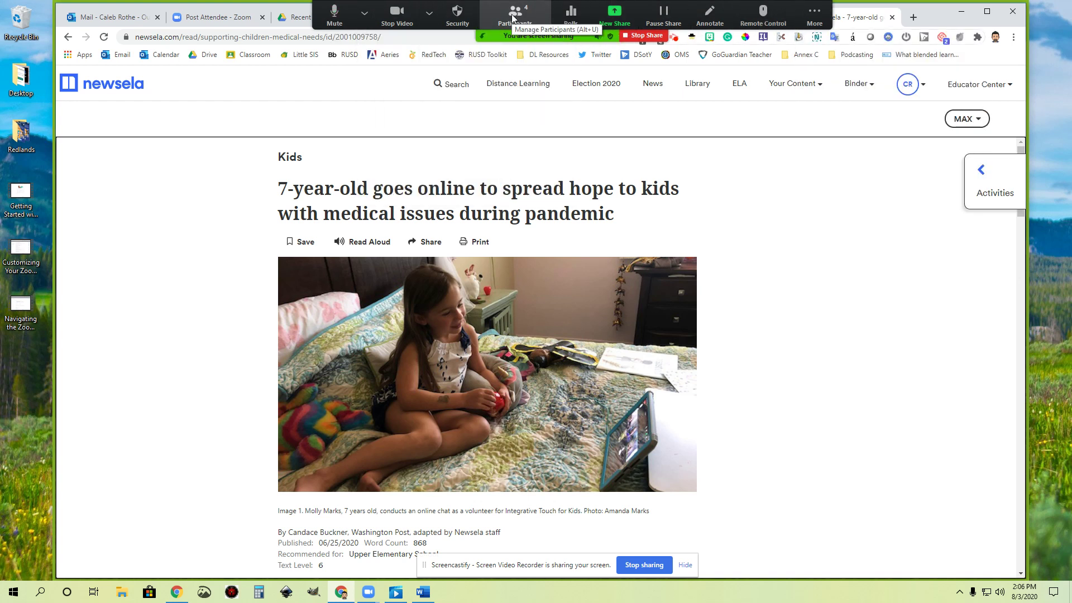
{"action": "left_click", "coordinate": [429, 12]}
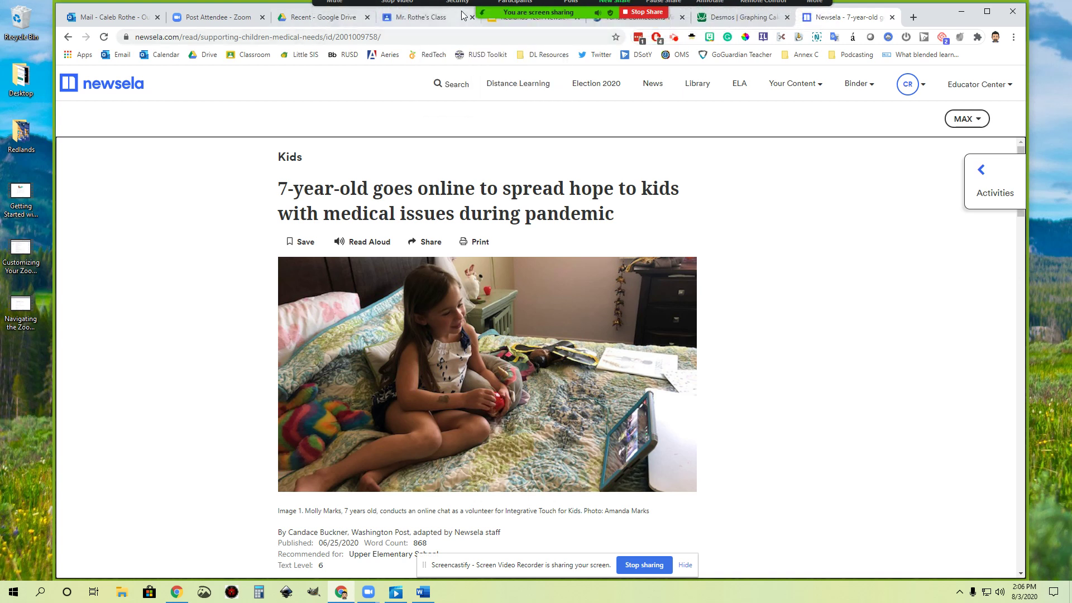
{"action": "left_click", "coordinate": [364, 12]}
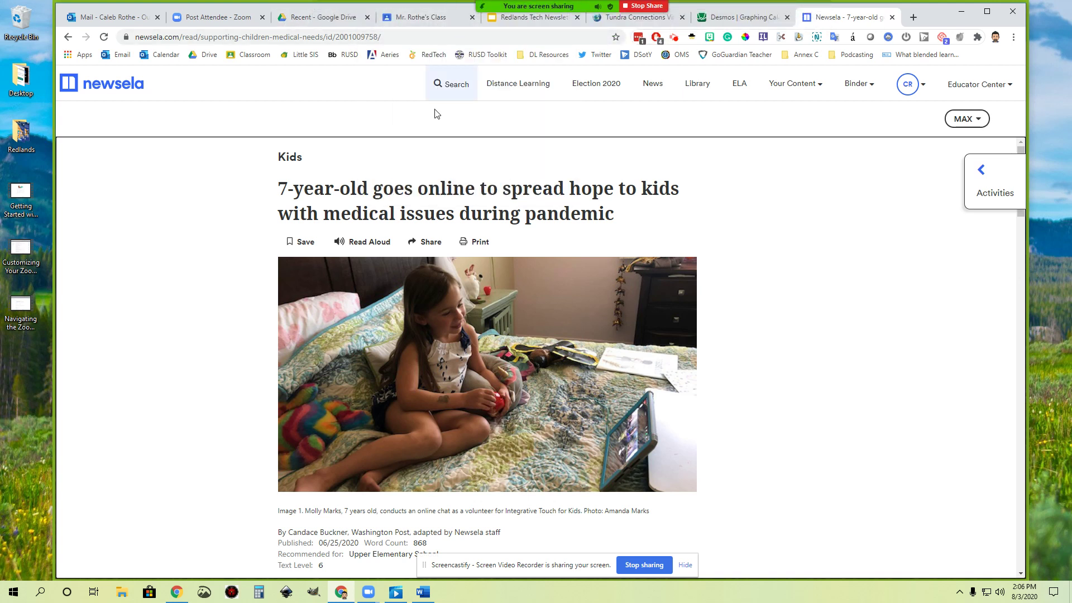
Move the floating meeting controls down over the article page, and reposition them just above the article's title
{"action": "mouse_move", "coordinate": [483, 5]}
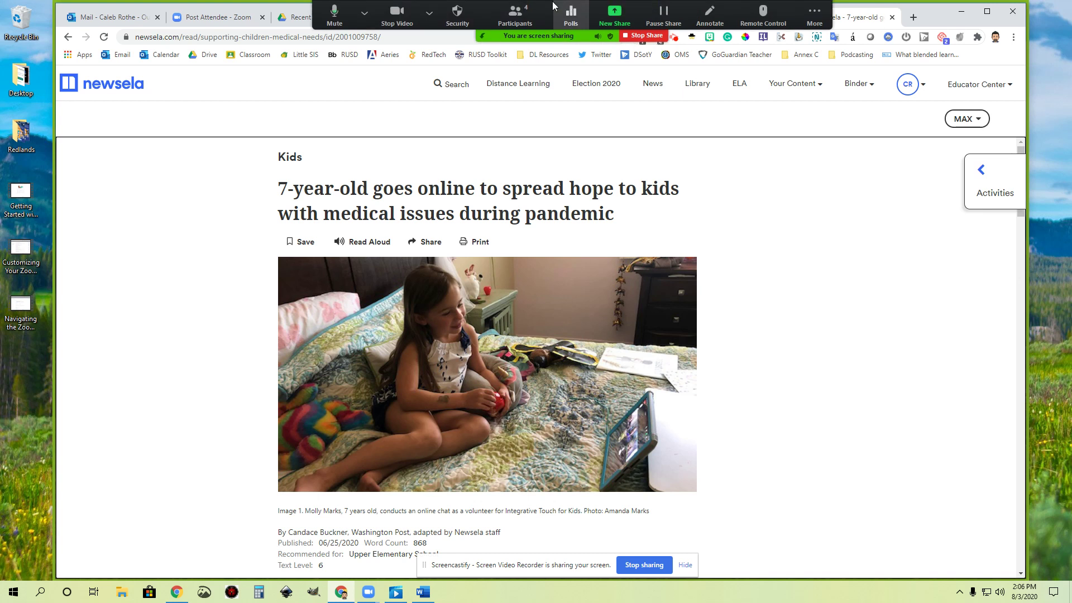
{"action": "left_click_drag", "start_coordinate": [545, 9], "coordinate": [780, 354]}
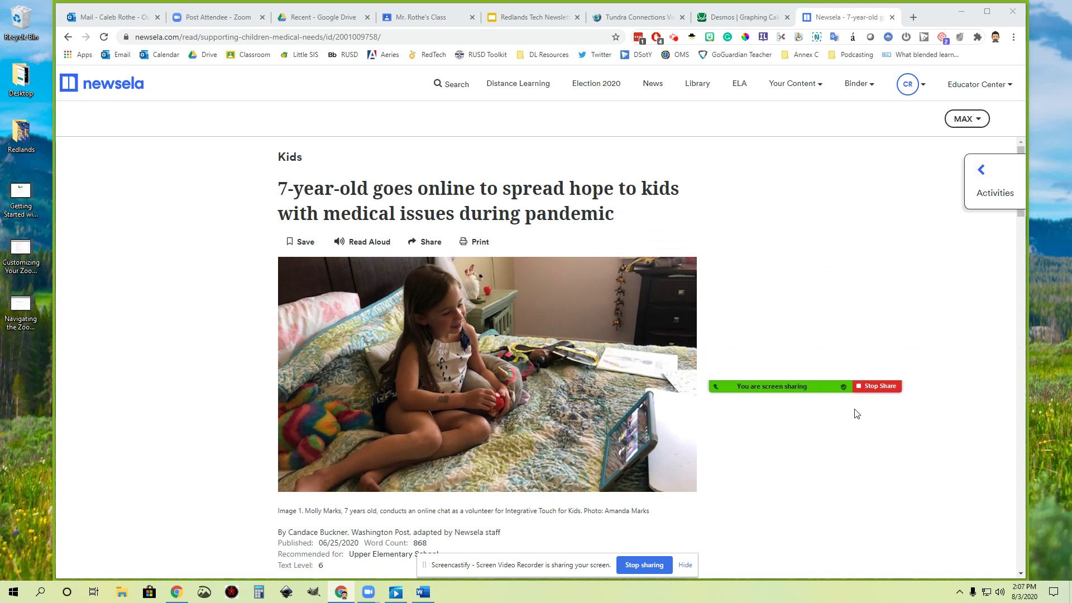
{"action": "mouse_move", "coordinate": [815, 370]}
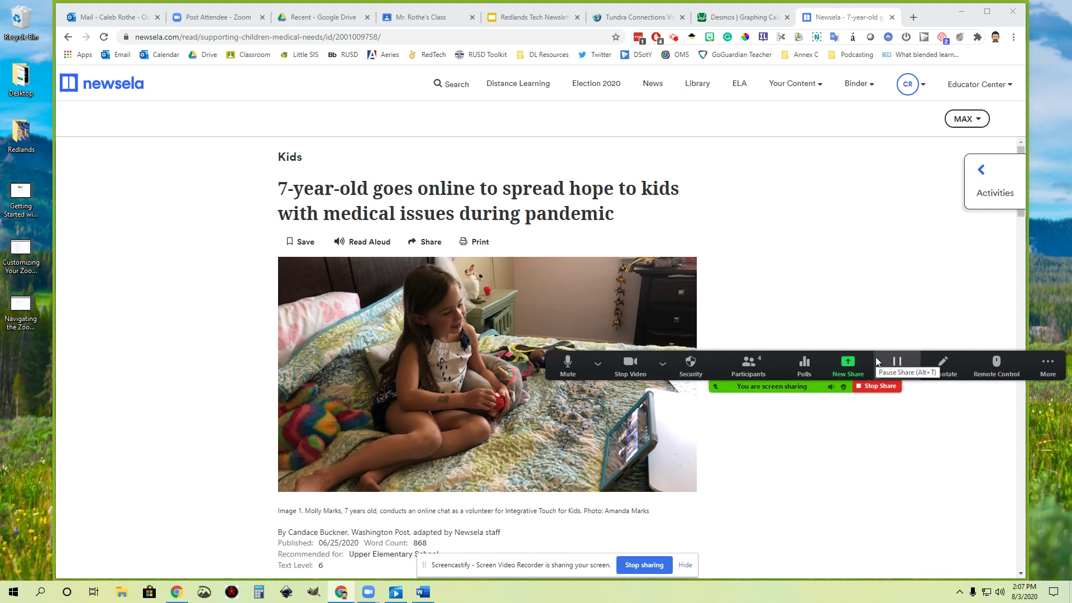
{"action": "left_click_drag", "start_coordinate": [779, 352], "coordinate": [723, 108]}
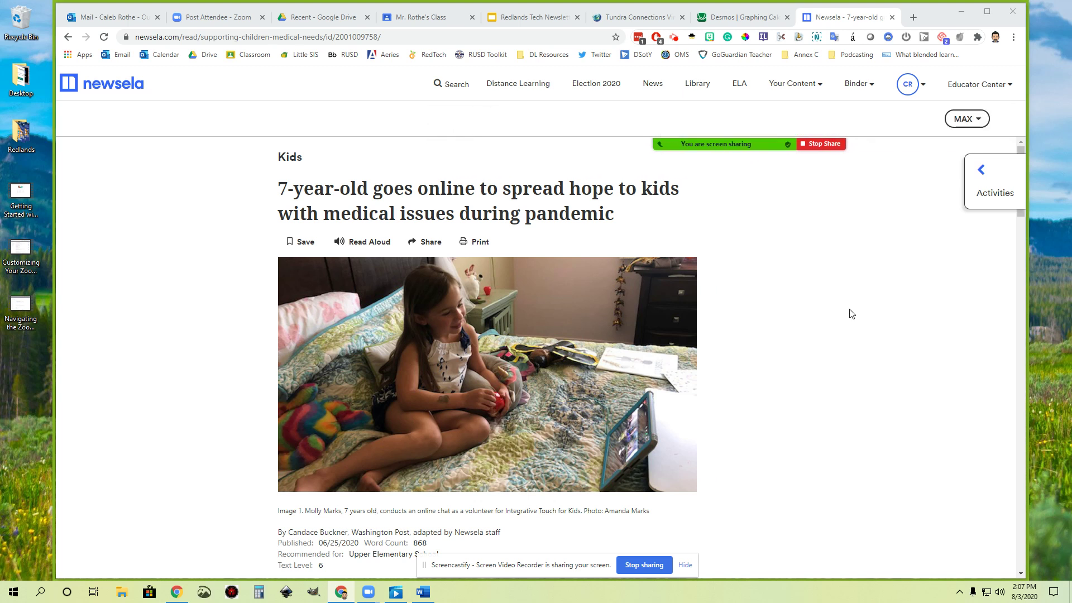
Review the camera, audio and More options in the repositioned meeting controls, and stop sharing the browser window
{"action": "left_click", "coordinate": [606, 121]}
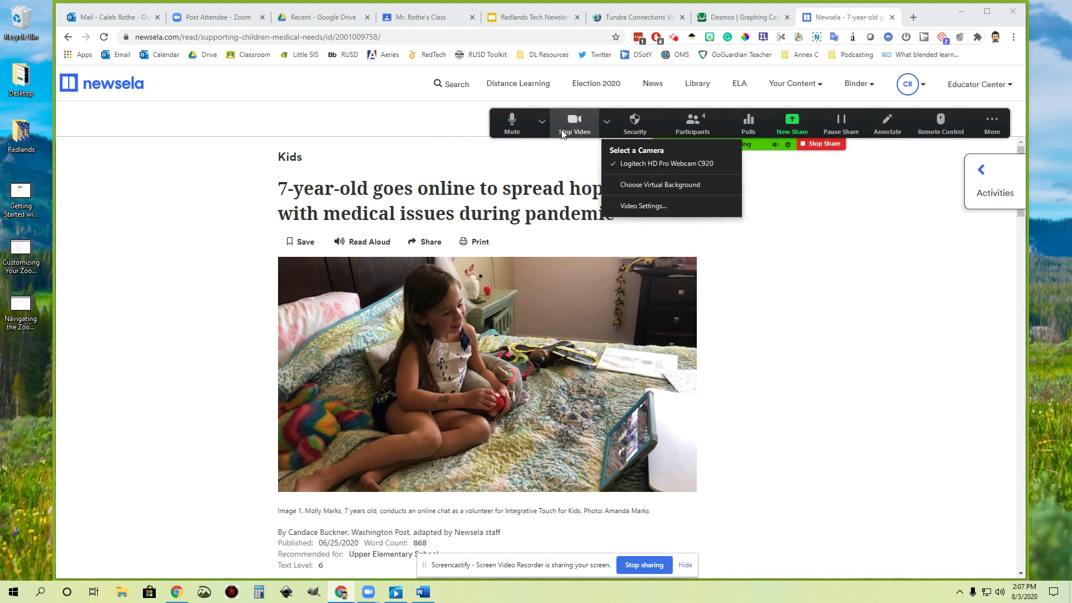
{"action": "left_click", "coordinate": [542, 121]}
{"action": "left_click", "coordinate": [607, 121]}
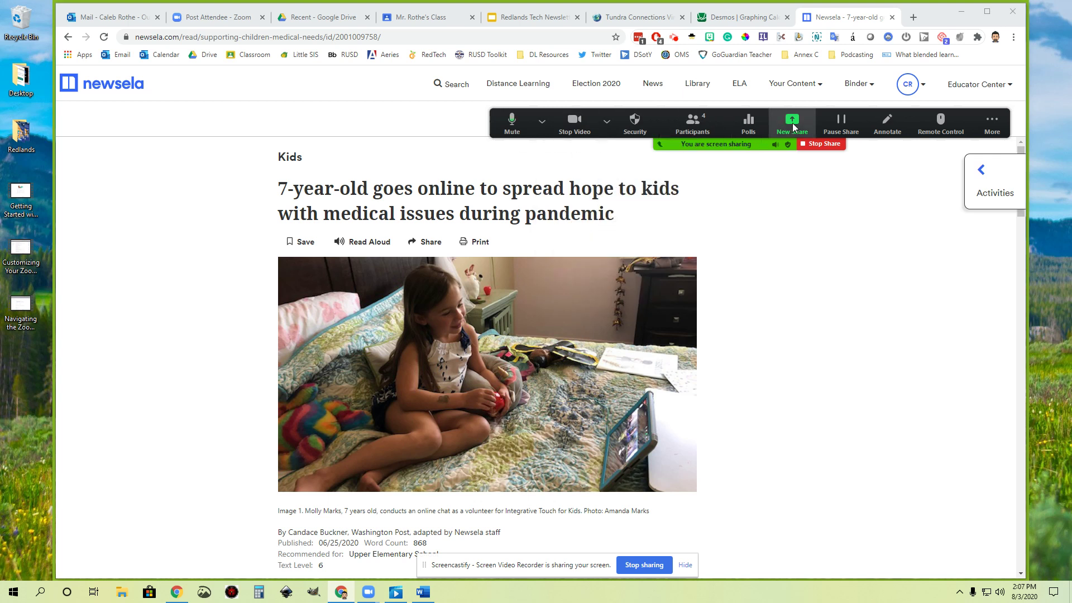
{"action": "left_click", "coordinate": [991, 121]}
{"action": "left_click", "coordinate": [990, 120]}
{"action": "left_click", "coordinate": [607, 121]}
{"action": "left_click", "coordinate": [826, 145]}
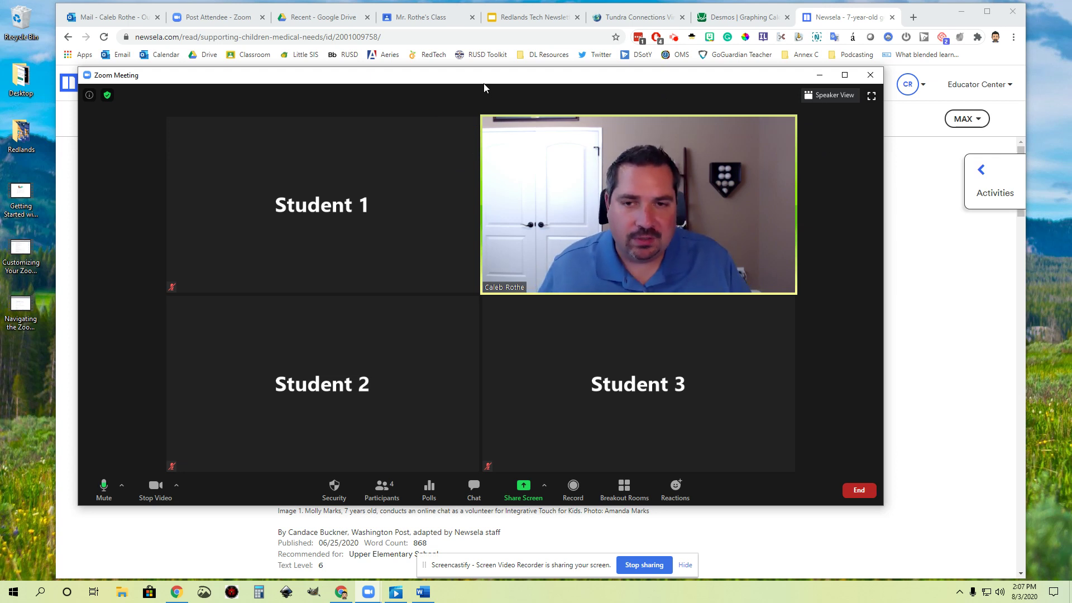
Start a new share of the Whiteboard after going through the Newsela, Movies & TV and Word windows as possible sources
{"action": "mouse_move", "coordinate": [482, 85]}
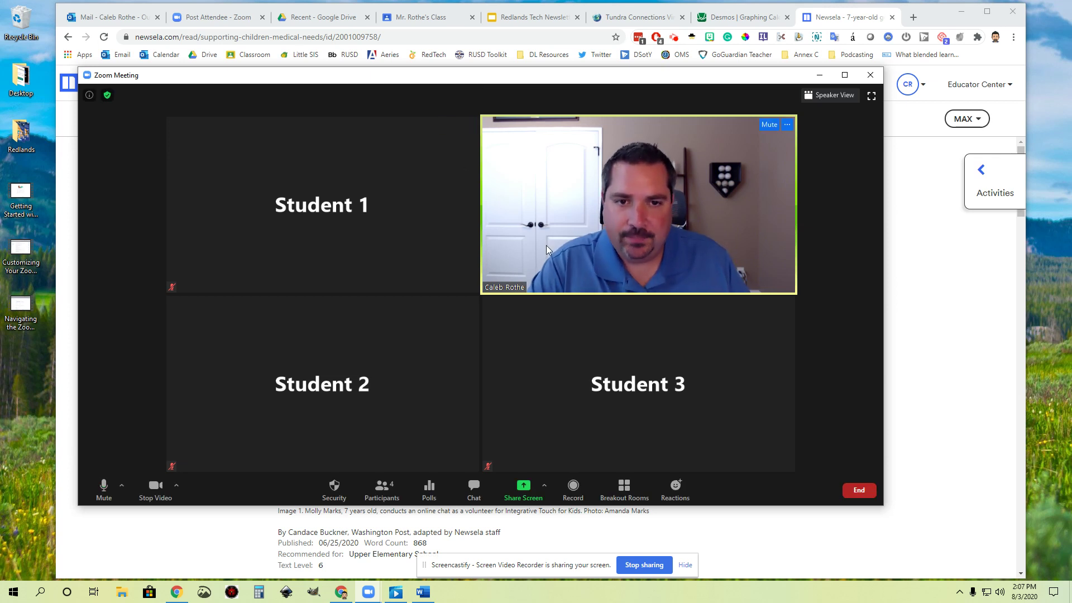
{"action": "mouse_move", "coordinate": [764, 423]}
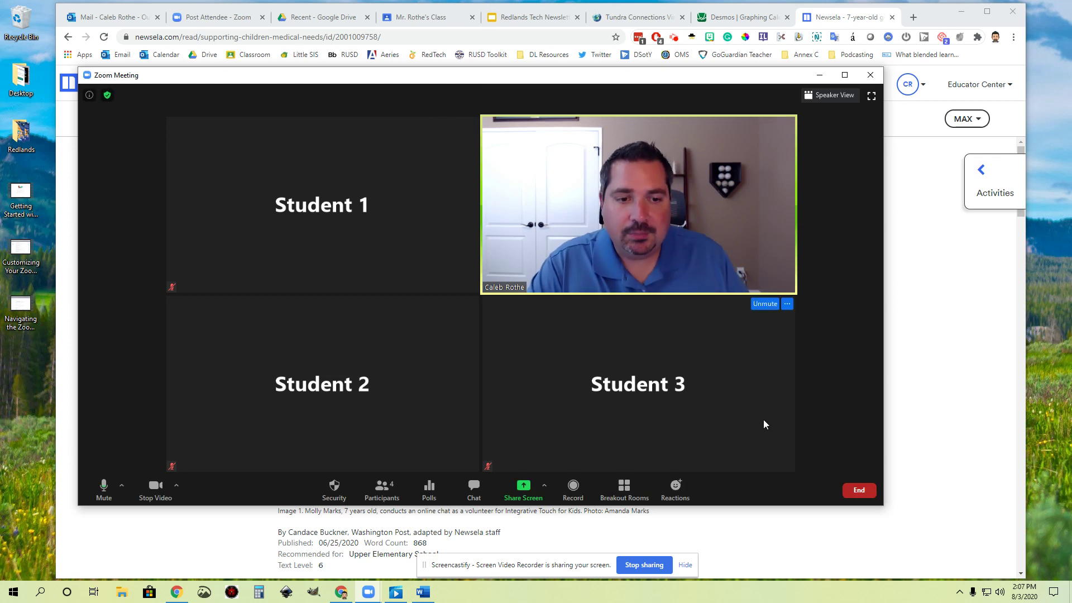
{"action": "left_click", "coordinate": [523, 489]}
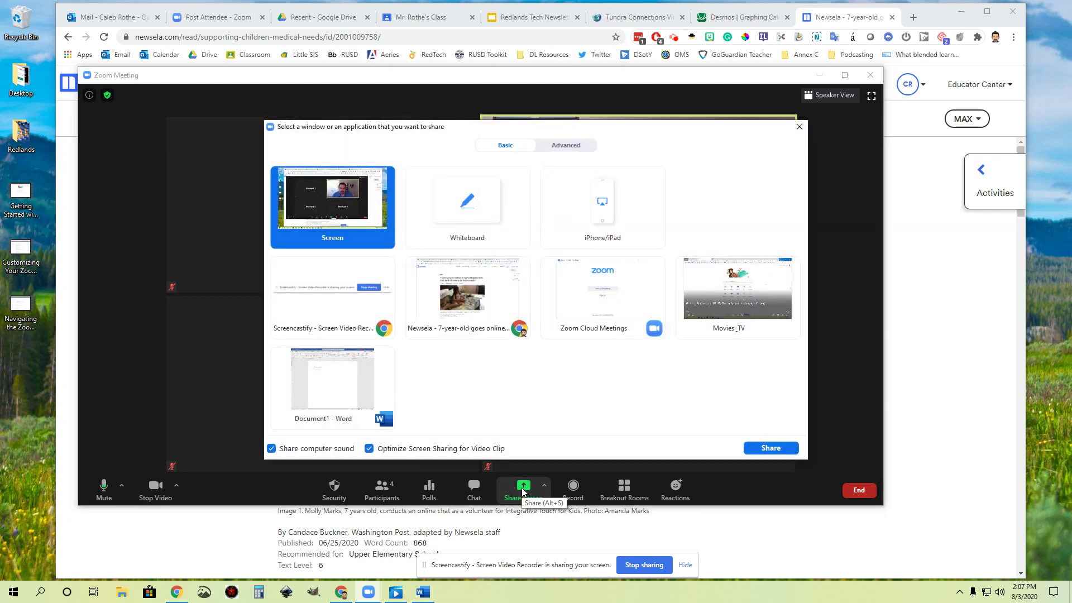
{"action": "left_click", "coordinate": [479, 302]}
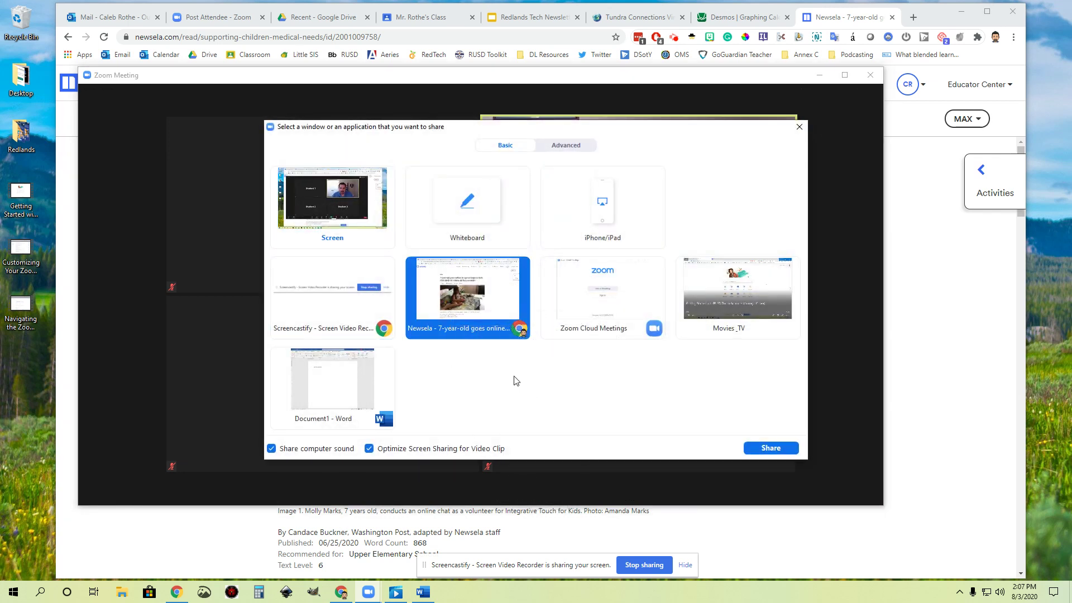
{"action": "left_click", "coordinate": [741, 298]}
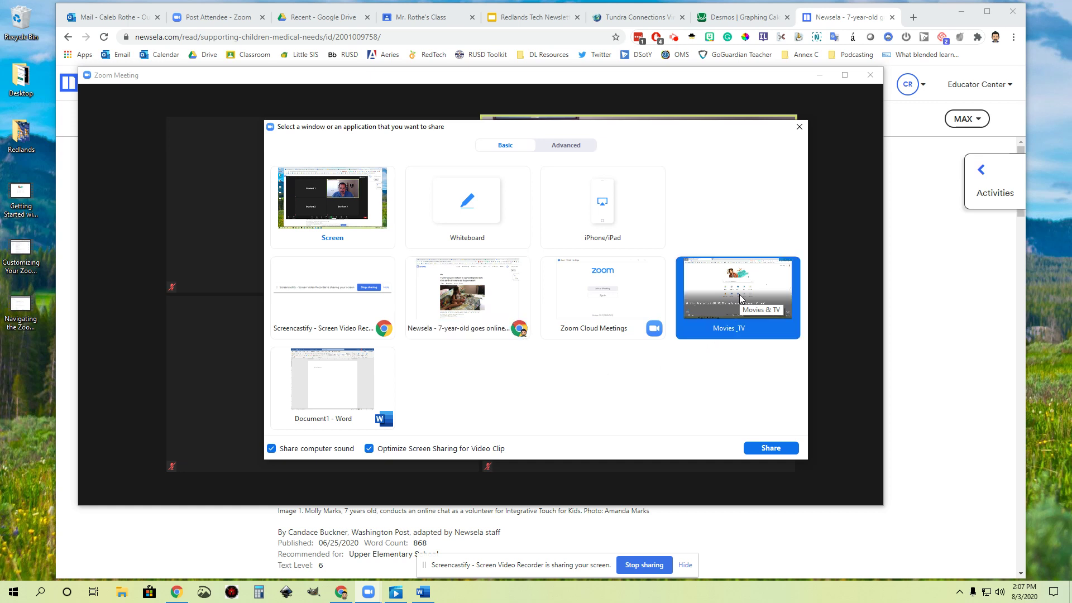
{"action": "left_click", "coordinate": [334, 391]}
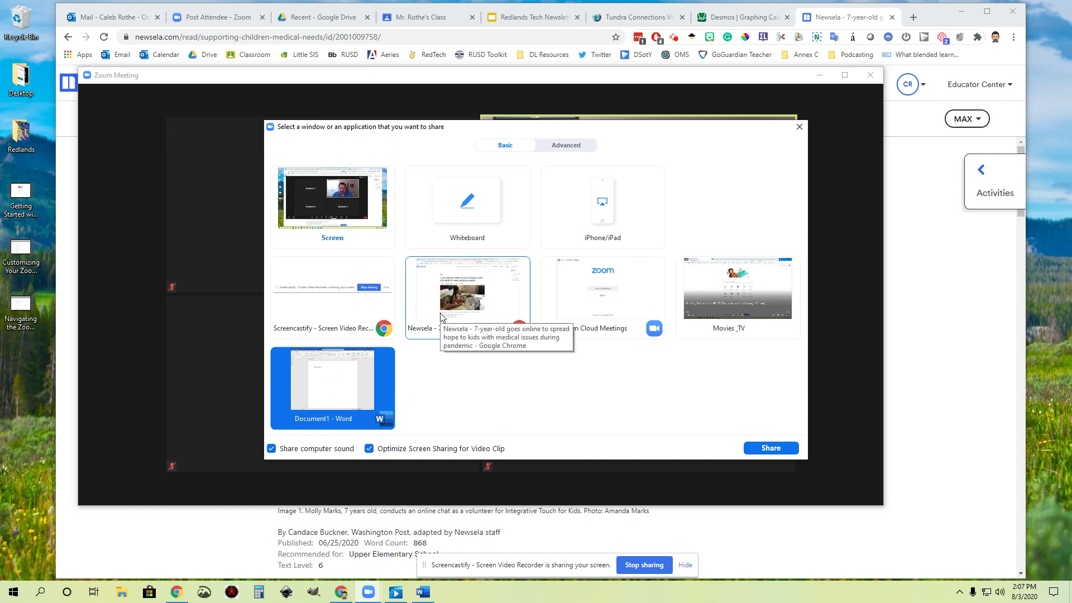
{"action": "left_click", "coordinate": [443, 279]}
{"action": "left_click", "coordinate": [478, 217]}
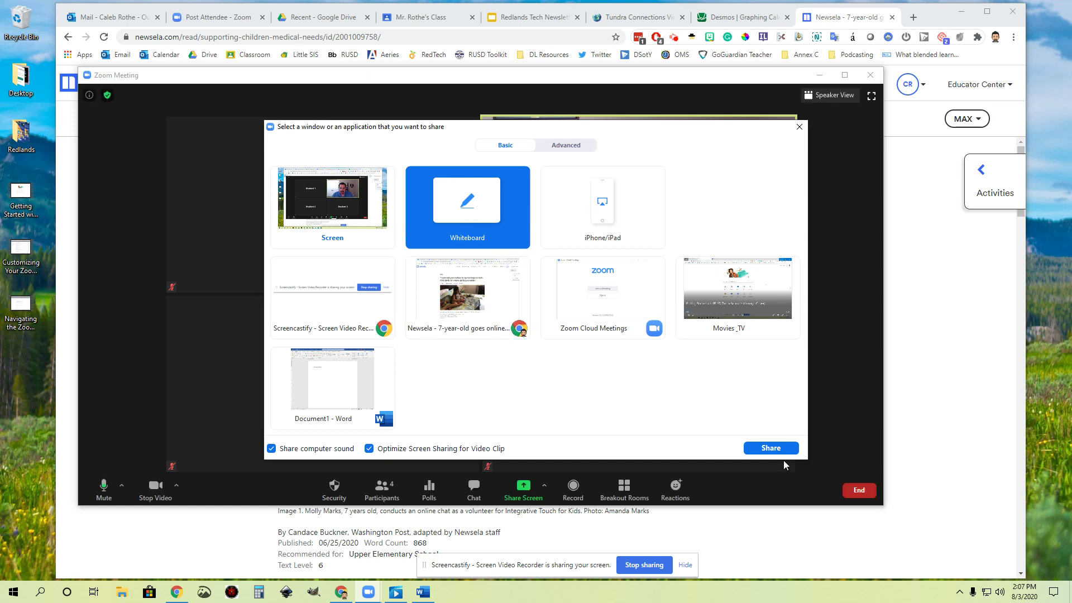
{"action": "left_click", "coordinate": [773, 450]}
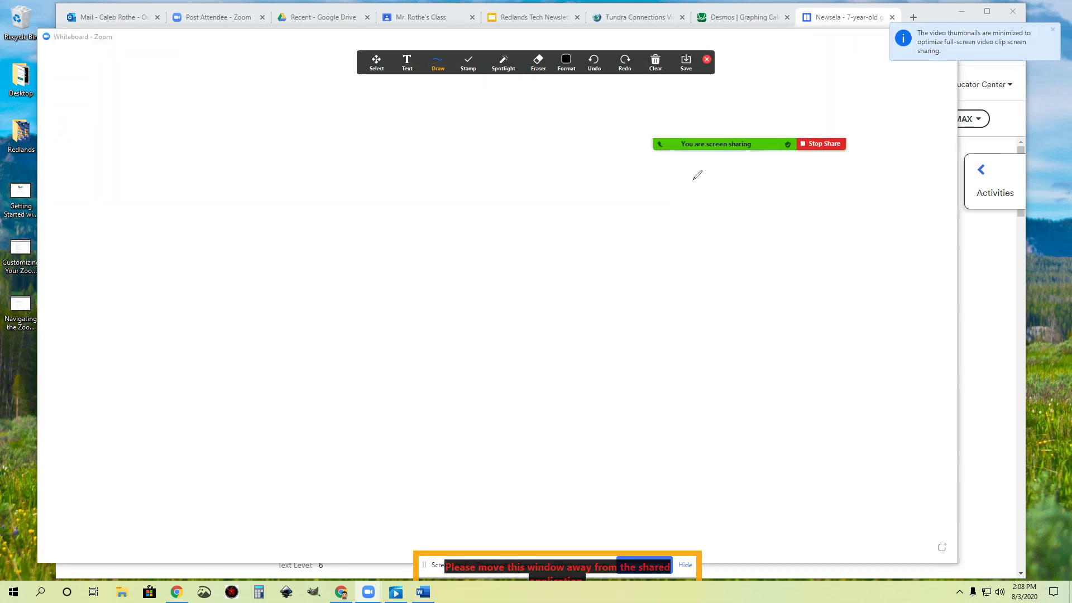
Move the floating meeting controls clear of the whiteboard and its annotation toolbar
{"action": "mouse_move", "coordinate": [710, 144]}
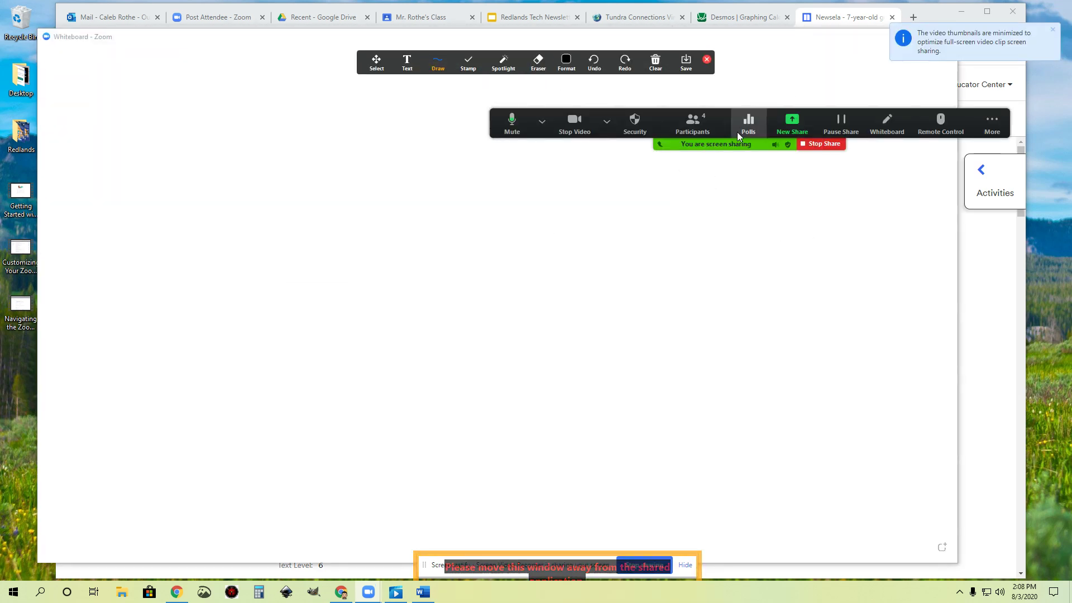
{"action": "left_click_drag", "start_coordinate": [730, 146], "coordinate": [510, 37]}
{"action": "mouse_move", "coordinate": [519, 75]}
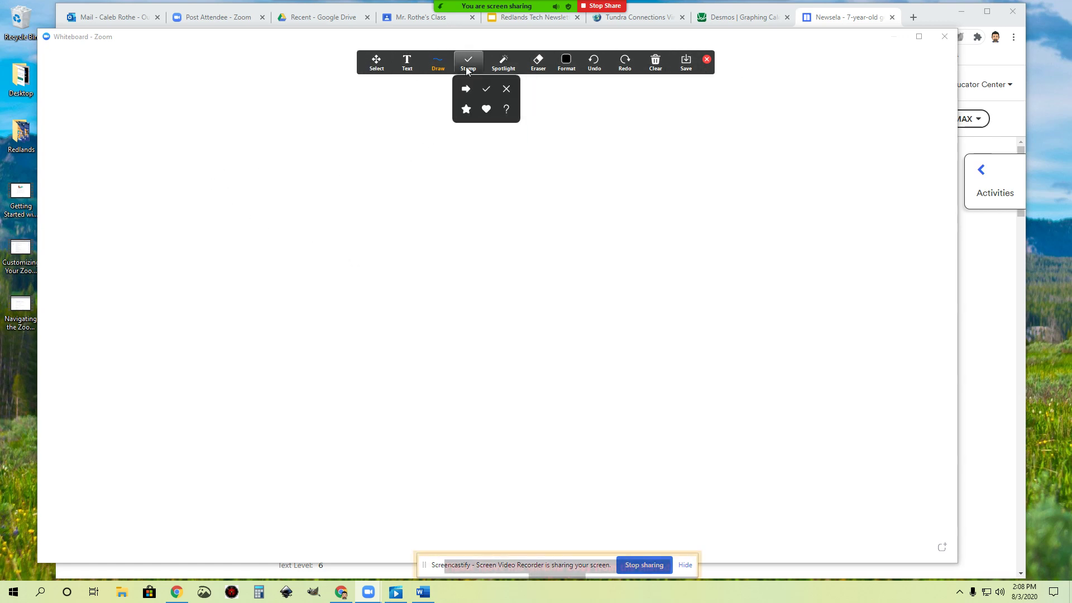
Try an empty text box on the whiteboard, and handwrite 3x in its upper-left area with the freehand pen
{"action": "left_click", "coordinate": [408, 66]}
{"action": "left_click", "coordinate": [167, 125]}
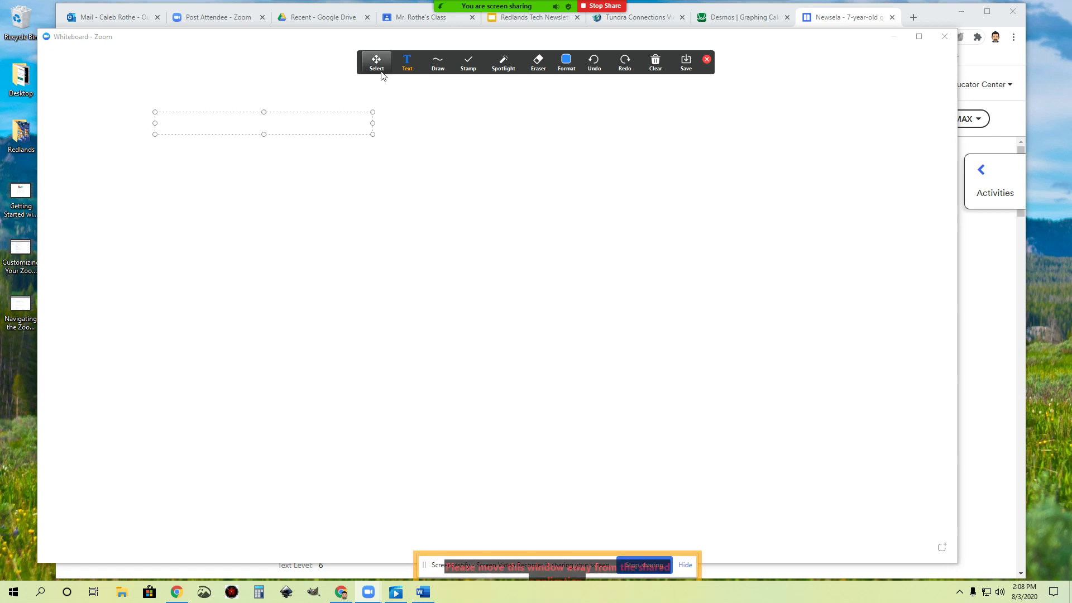
{"action": "mouse_move", "coordinate": [438, 70]}
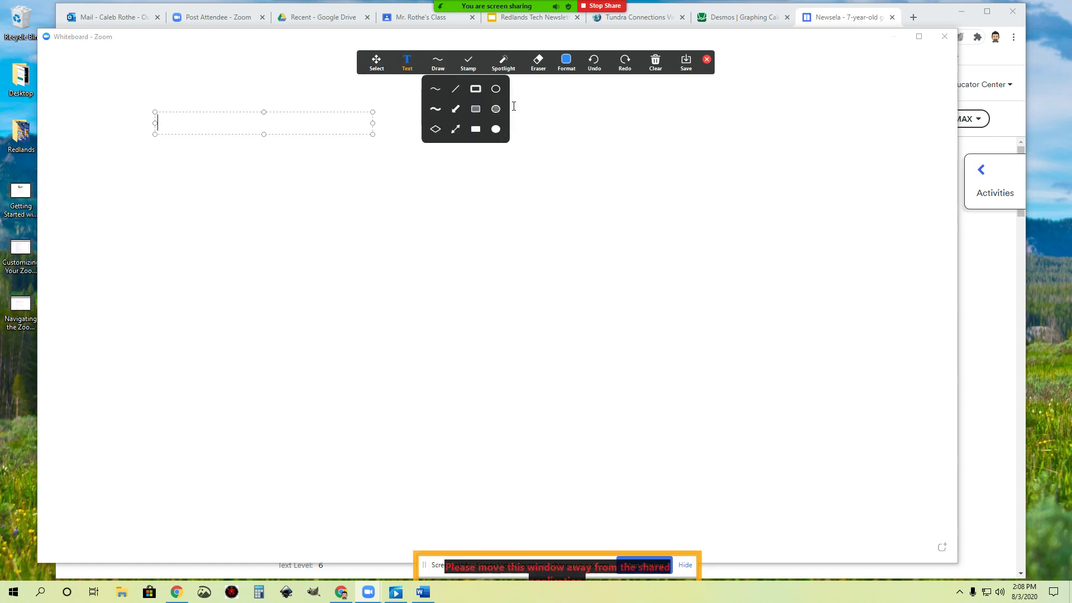
{"action": "left_click", "coordinate": [438, 90]}
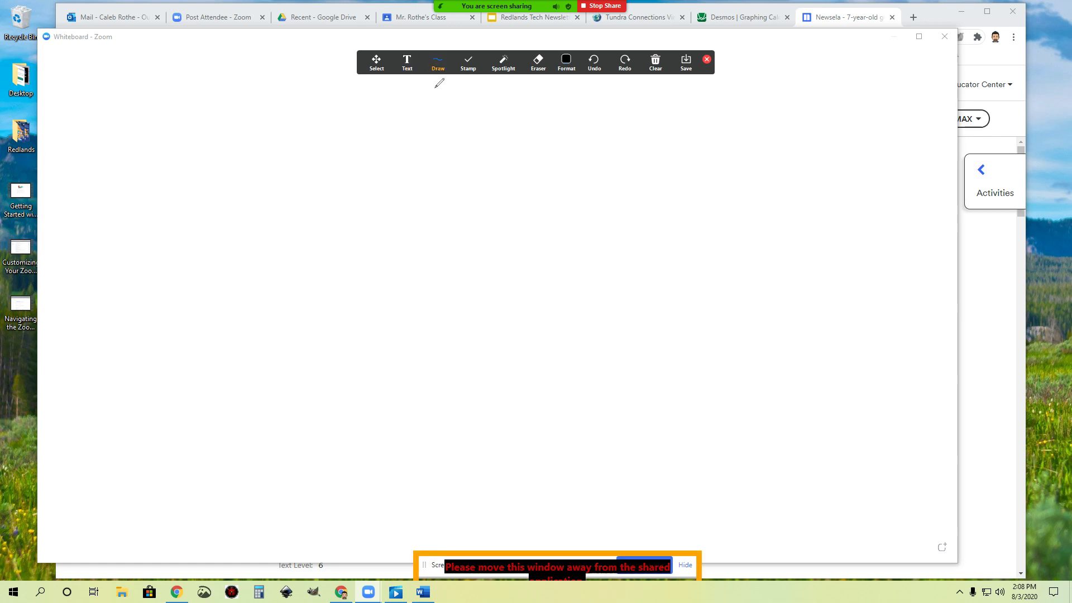
{"action": "mouse_move", "coordinate": [191, 137]}
{"action": "left_mouse_down"}
{"action": "mouse_move", "coordinate": [180, 176]}
{"action": "mouse_move", "coordinate": [224, 179]}
{"action": "mouse_move", "coordinate": [209, 176]}
{"action": "left_mouse_up"}
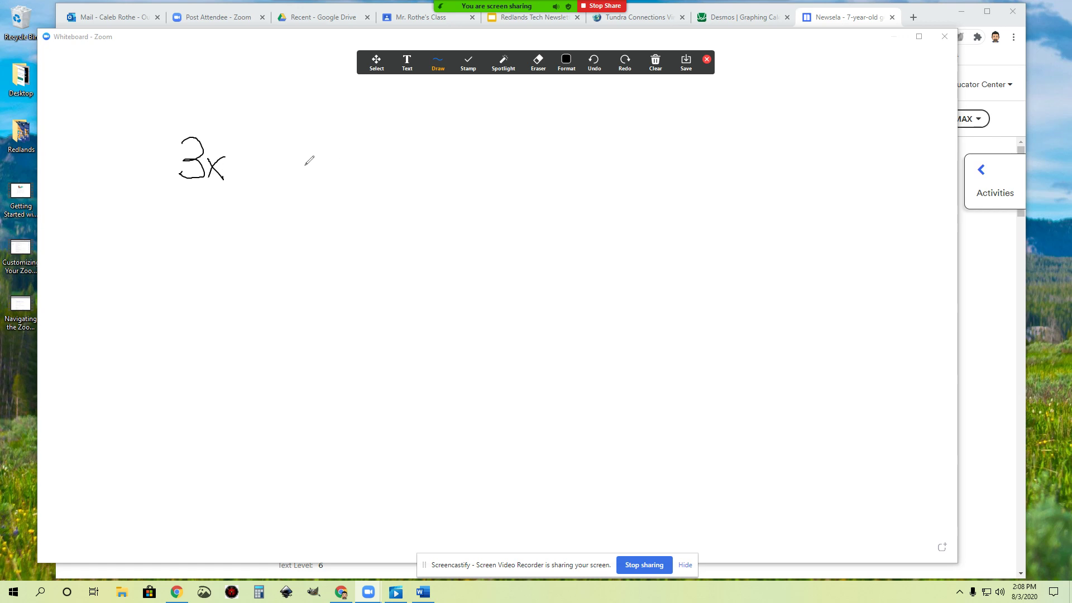
Draw a semi-transparent filled rectangle near the middle of the whiteboard
{"action": "mouse_move", "coordinate": [438, 68]}
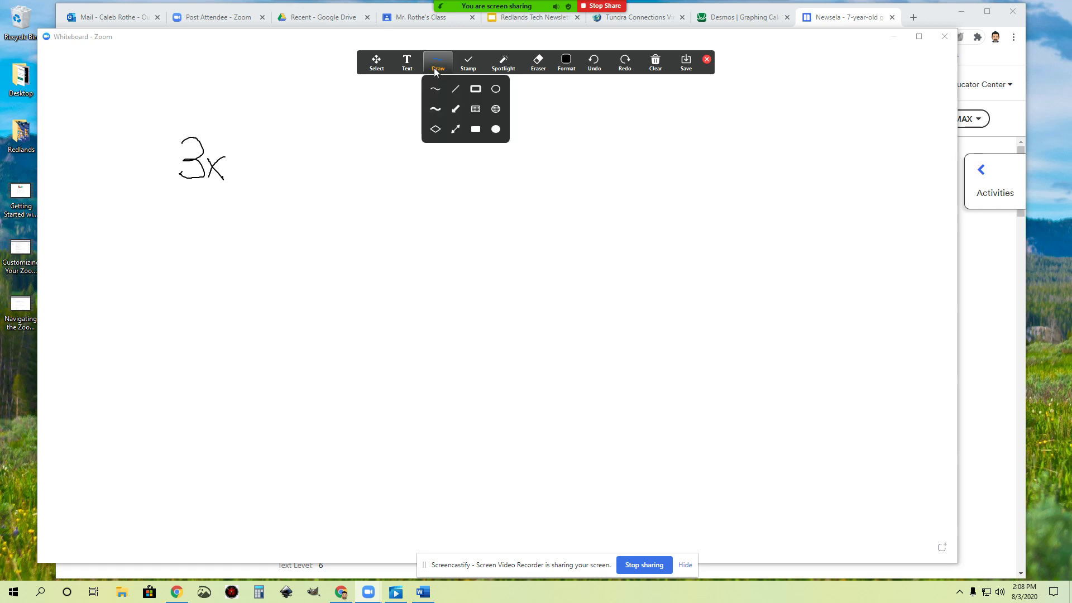
{"action": "left_click", "coordinate": [475, 111]}
{"action": "left_click_drag", "start_coordinate": [377, 184], "coordinate": [609, 285]}
Place the presenter's name arrow below and to the right of the 3x, and erase the gray rectangle
{"action": "mouse_move", "coordinate": [470, 71]}
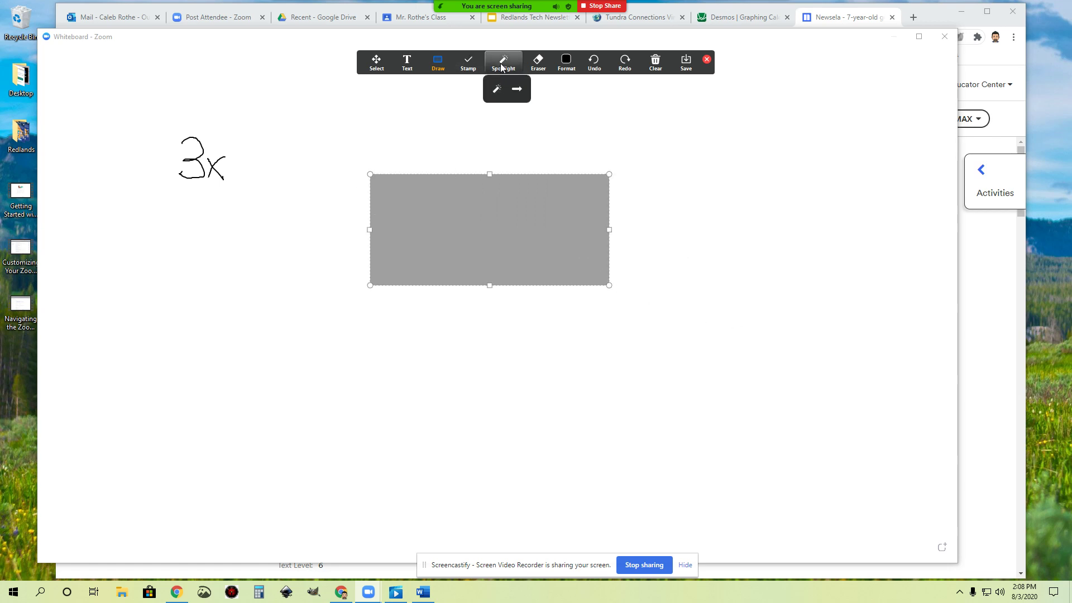
{"action": "left_click", "coordinate": [514, 89]}
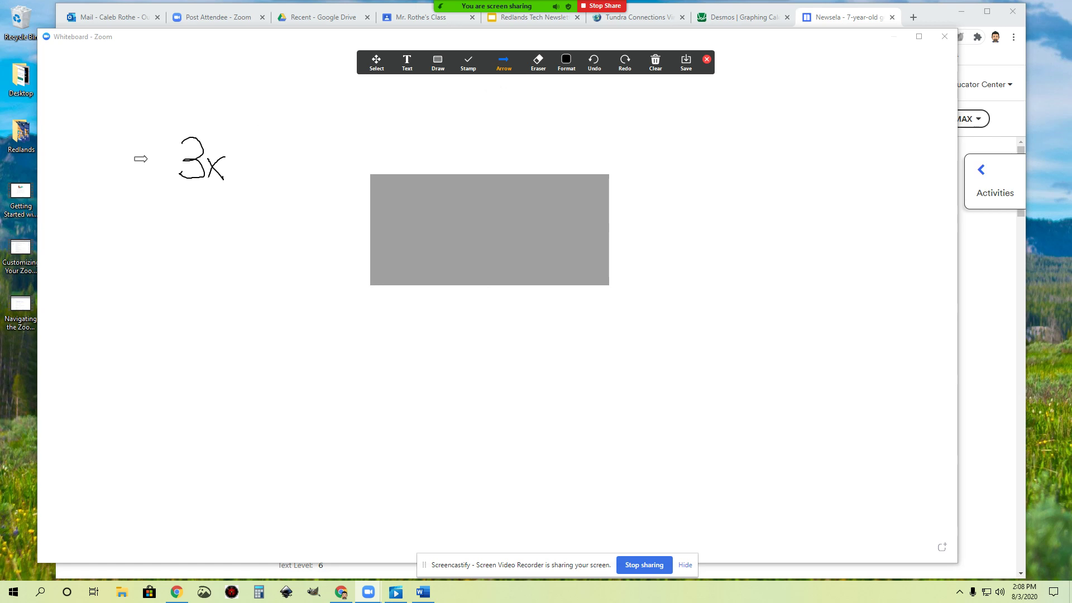
{"action": "left_click", "coordinate": [161, 161]}
{"action": "left_click", "coordinate": [358, 229]}
{"action": "left_click", "coordinate": [538, 61]}
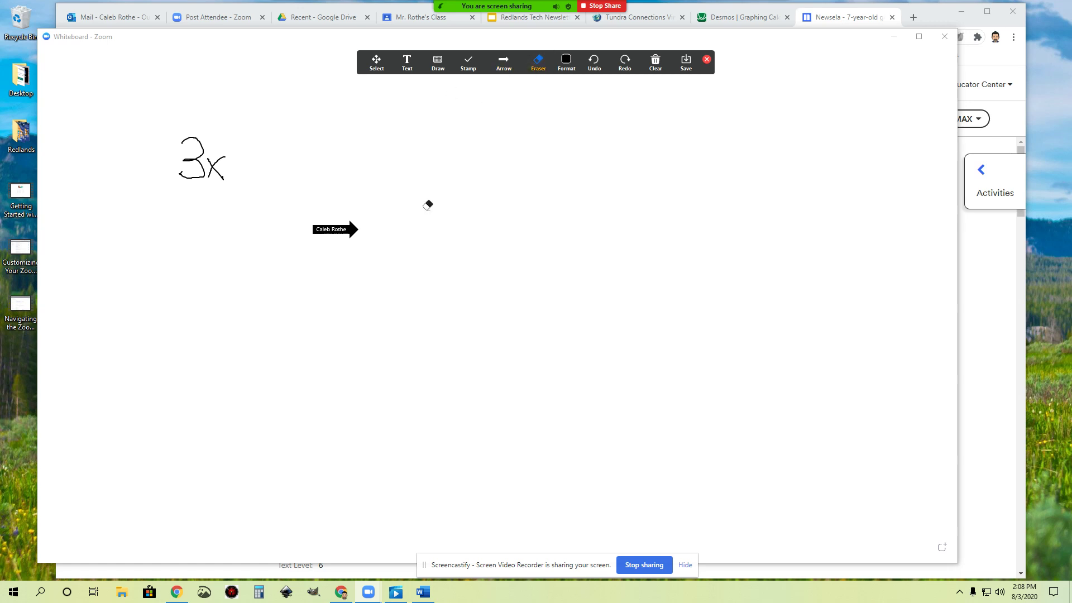
Continue the handwritten expression with the freehand pen so the equation reads 3x - 5y = 0
{"action": "left_click", "coordinate": [566, 68]}
{"action": "mouse_move", "coordinate": [424, 70]}
{"action": "left_click", "coordinate": [436, 89]}
{"action": "mouse_move", "coordinate": [239, 161]}
{"action": "left_mouse_down"}
{"action": "mouse_move", "coordinate": [318, 181]}
{"action": "mouse_move", "coordinate": [311, 211]}
{"action": "left_mouse_up"}
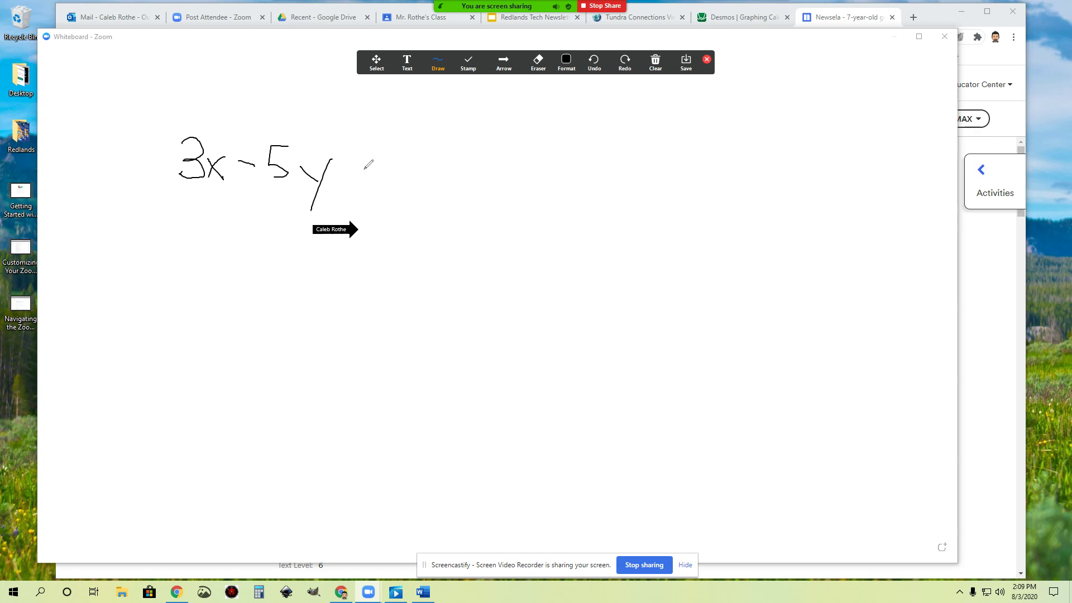
{"action": "mouse_move", "coordinate": [347, 168]}
{"action": "left_mouse_down"}
{"action": "mouse_move", "coordinate": [420, 159]}
{"action": "mouse_move", "coordinate": [410, 145]}
{"action": "left_mouse_up"}
Save the whiteboard and show the saved file in its folder
{"action": "left_click", "coordinate": [687, 67]}
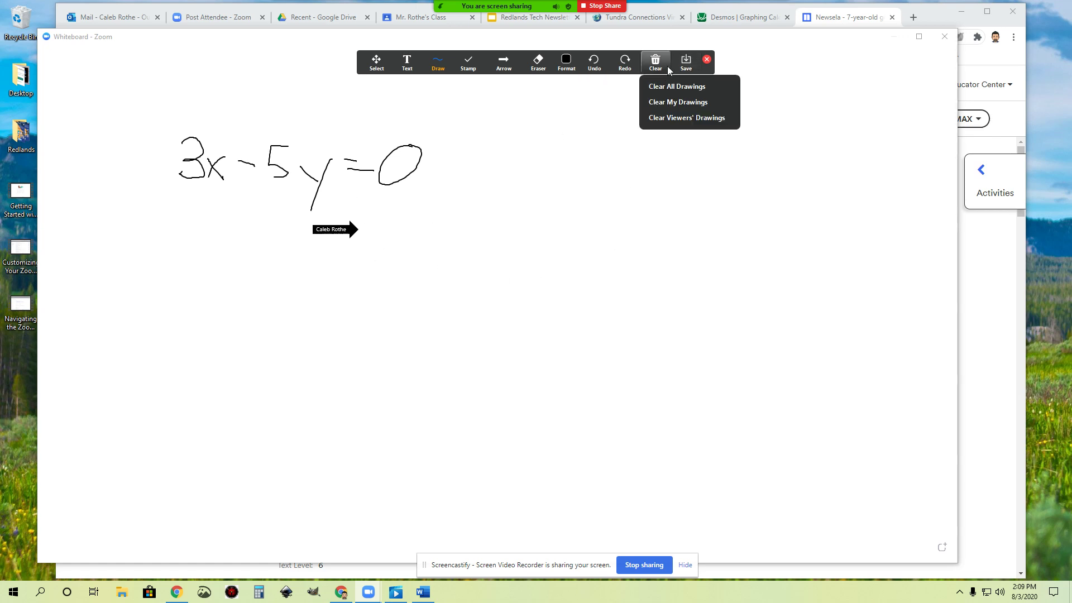
{"action": "left_click", "coordinate": [686, 67]}
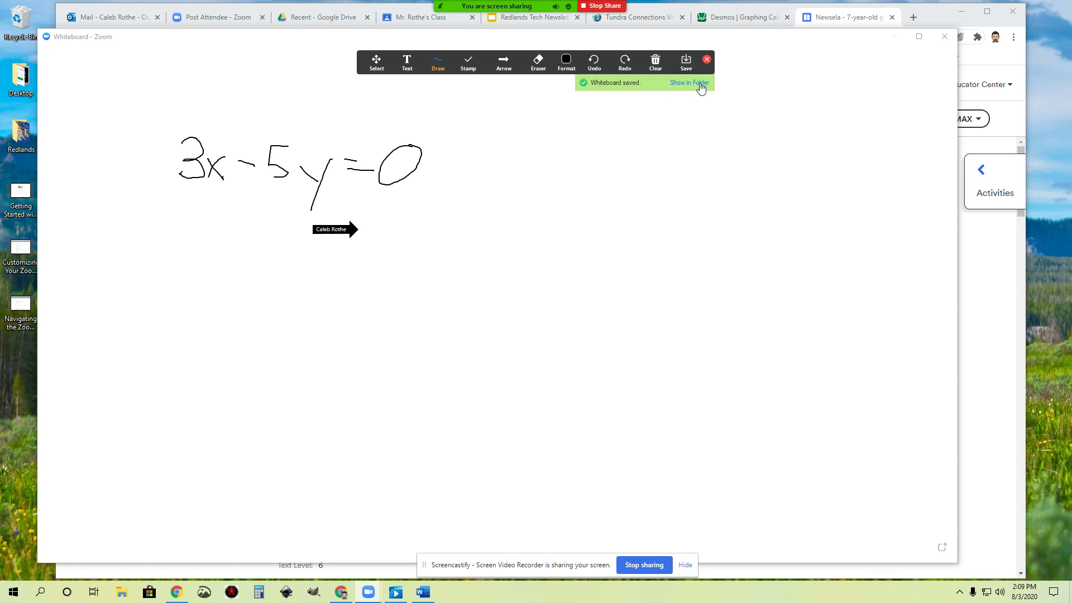
{"action": "left_click", "coordinate": [698, 82]}
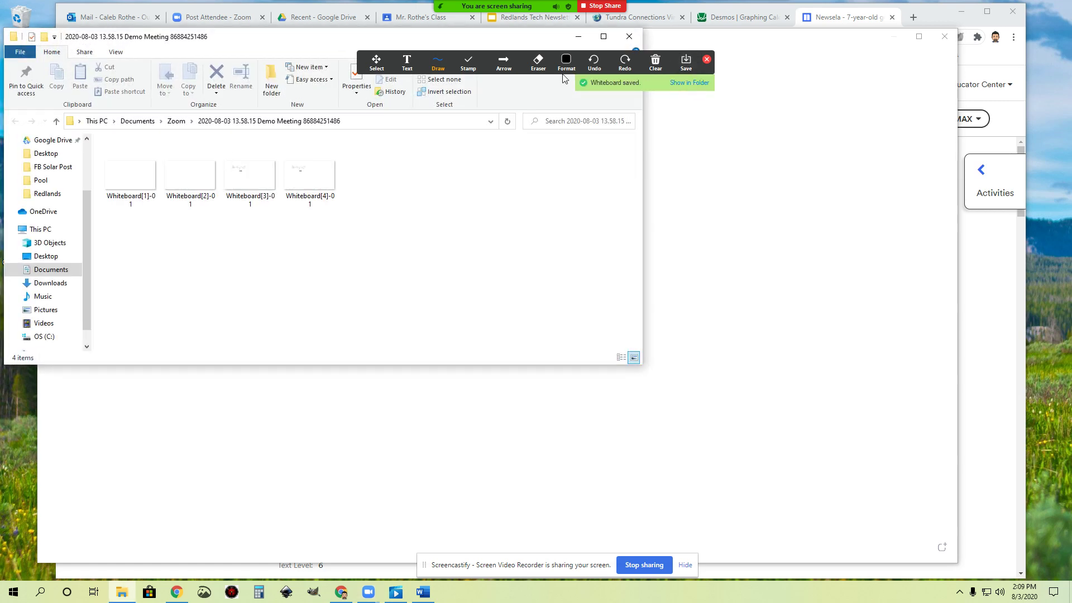
Move the saved whiteboards' folder window clear of the annotation toolbar, close it and stop sharing the whiteboard
{"action": "left_click_drag", "start_coordinate": [296, 61], "coordinate": [317, 75]}
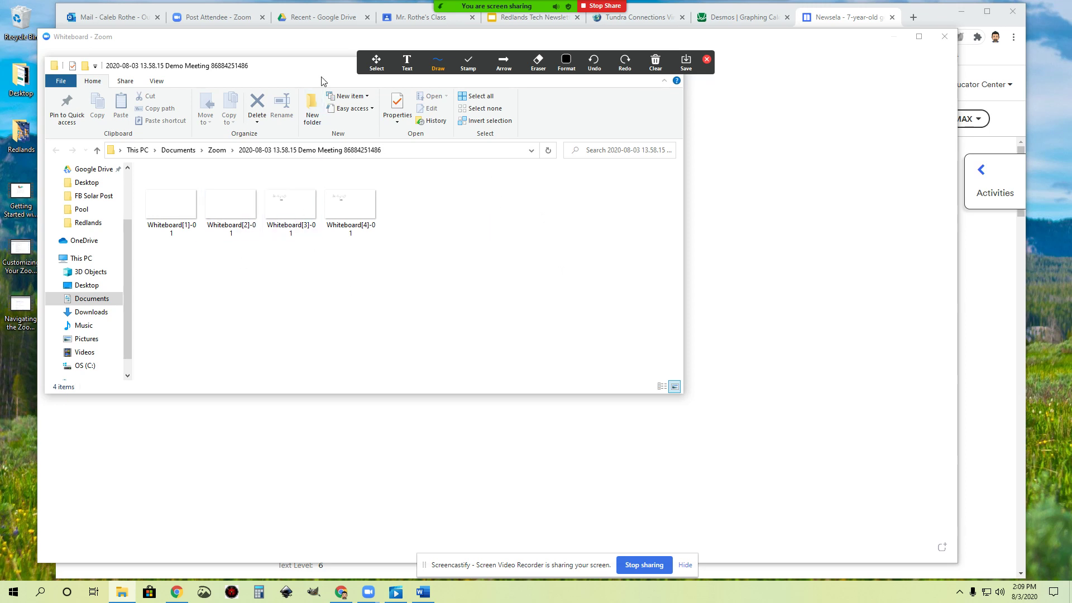
{"action": "left_click_drag", "start_coordinate": [321, 76], "coordinate": [272, 126]}
{"action": "left_click", "coordinate": [620, 114]}
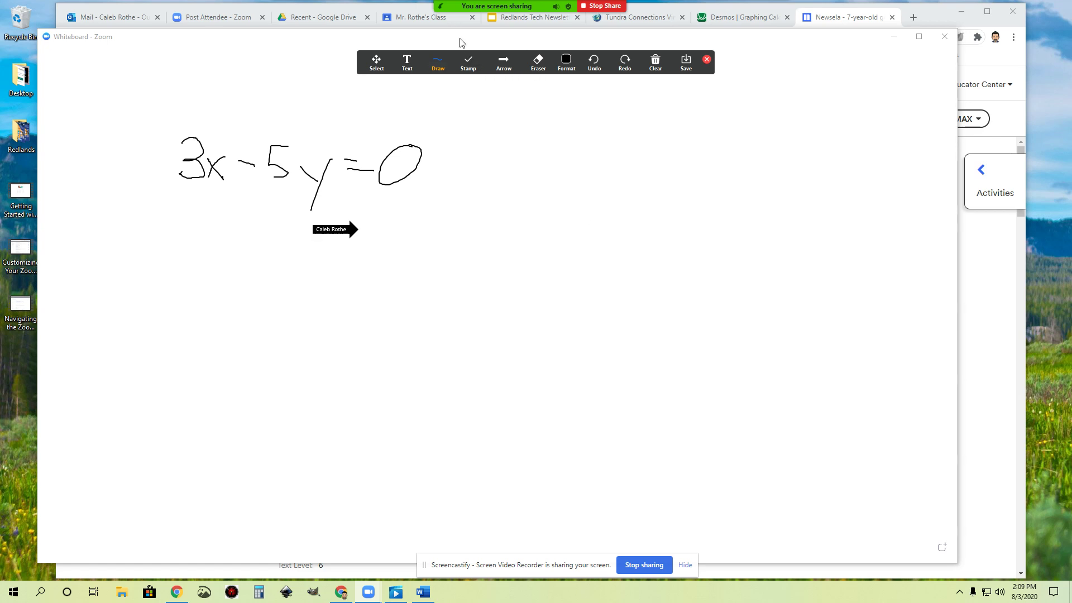
{"action": "left_click", "coordinate": [608, 6]}
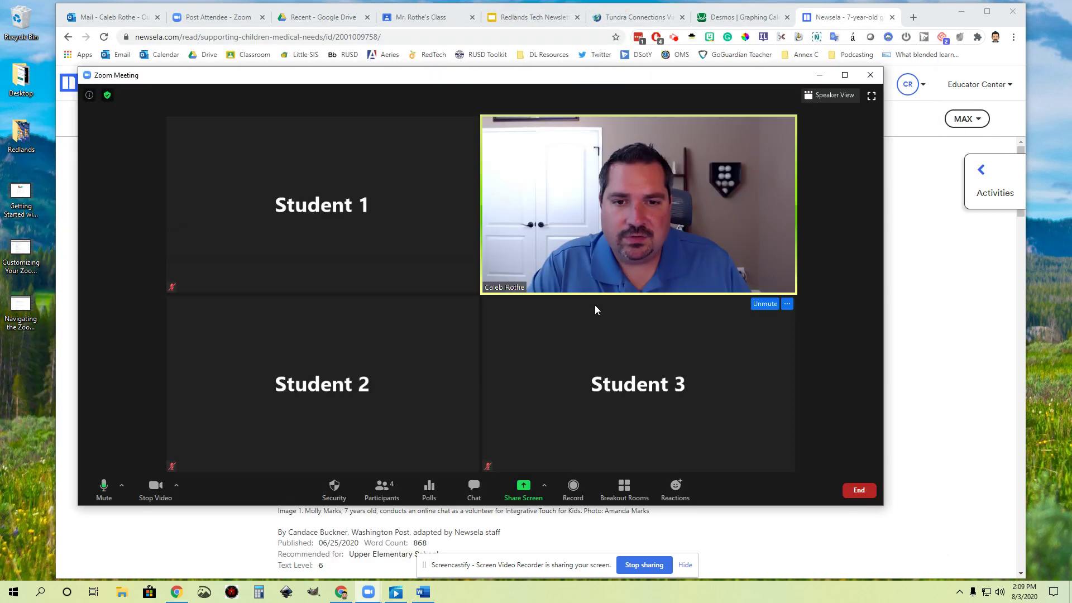
Review the Basic and Advanced sources available for screen sharing, including the Screen option, and close the selection without sharing
{"action": "left_click", "coordinate": [523, 488]}
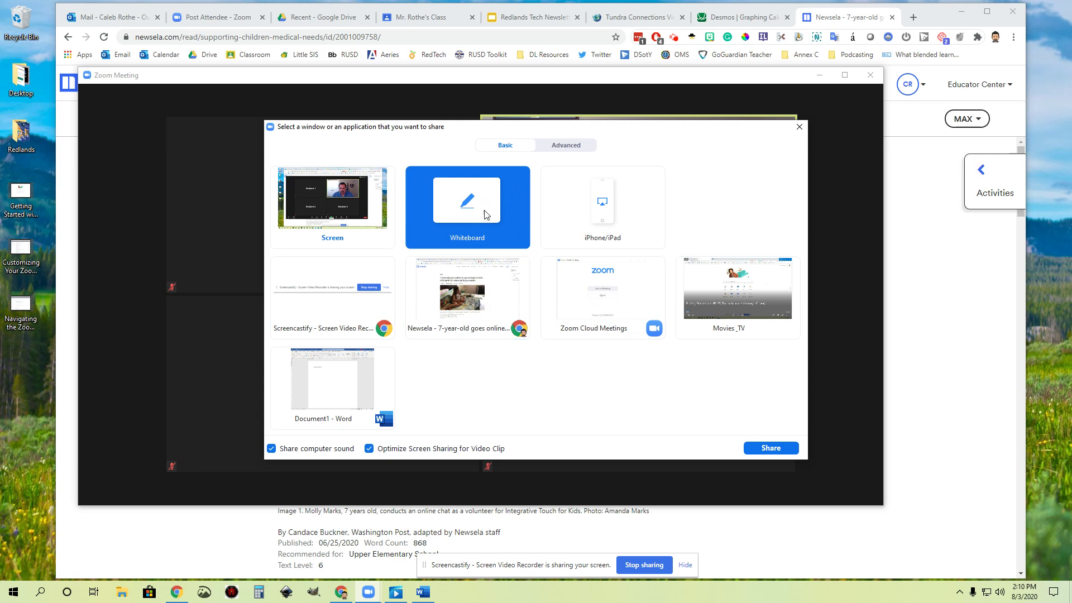
{"action": "left_click", "coordinate": [342, 216]}
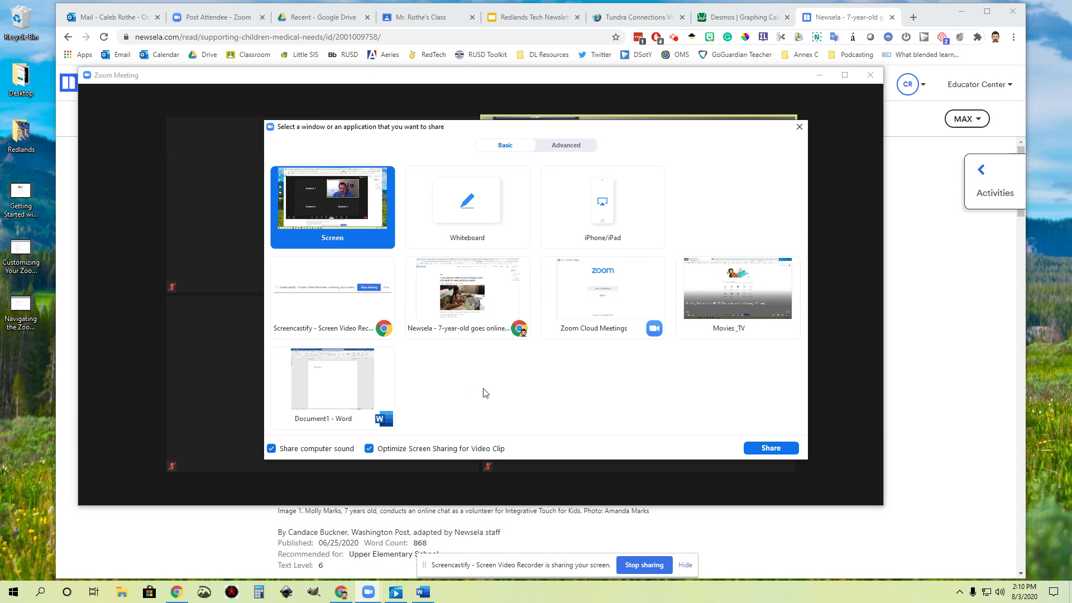
{"action": "left_click", "coordinate": [572, 150]}
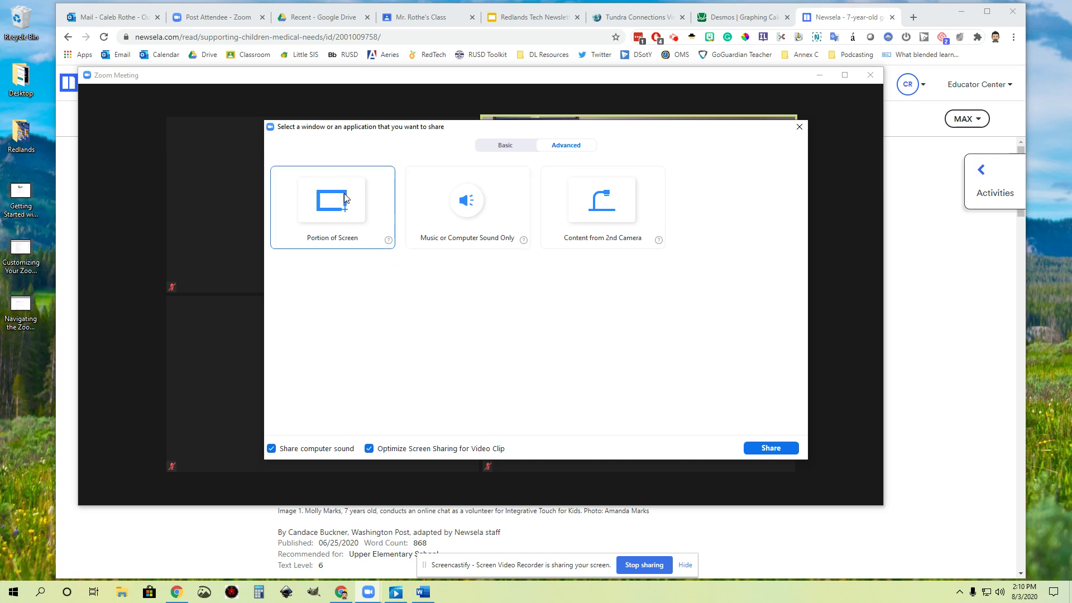
{"action": "left_click", "coordinate": [509, 147]}
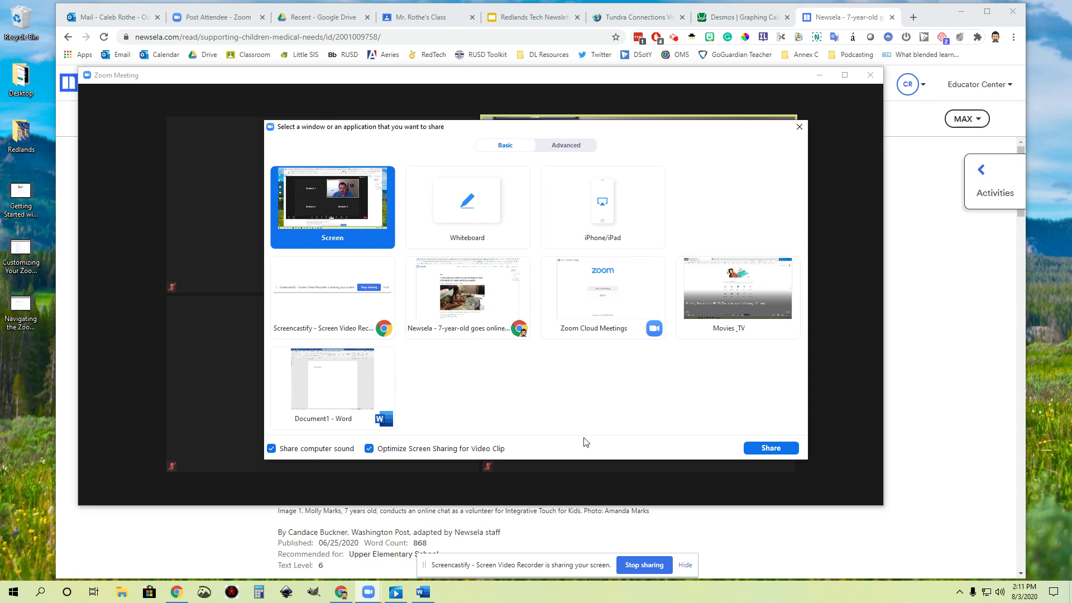
{"action": "left_click", "coordinate": [799, 127]}
{"action": "mouse_move", "coordinate": [508, 371]}
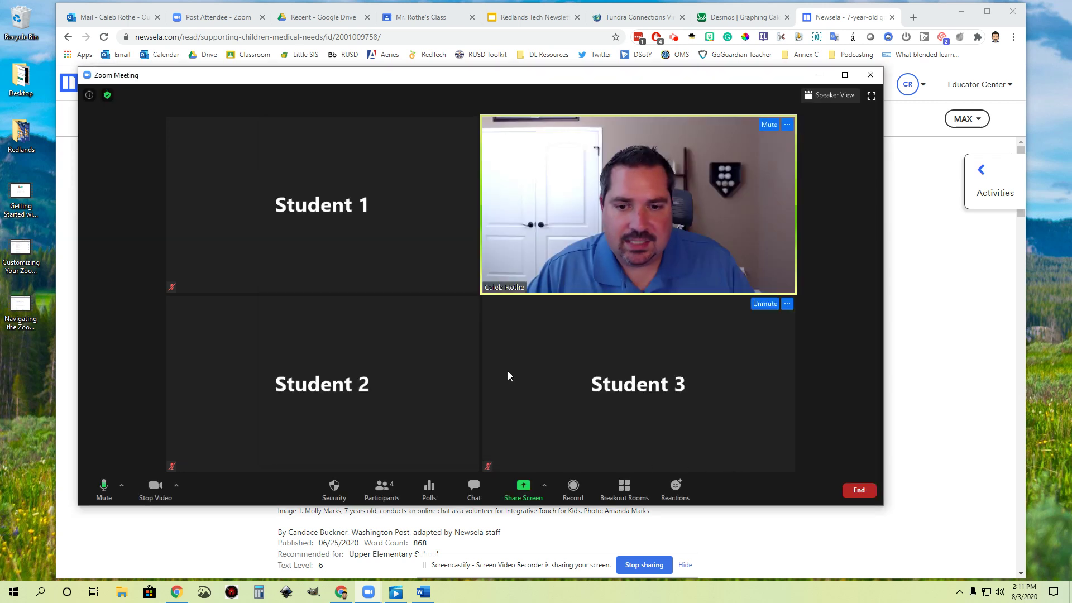
In the meeting's advanced sharing options, set who can share to All Participants
{"action": "left_click", "coordinate": [544, 487]}
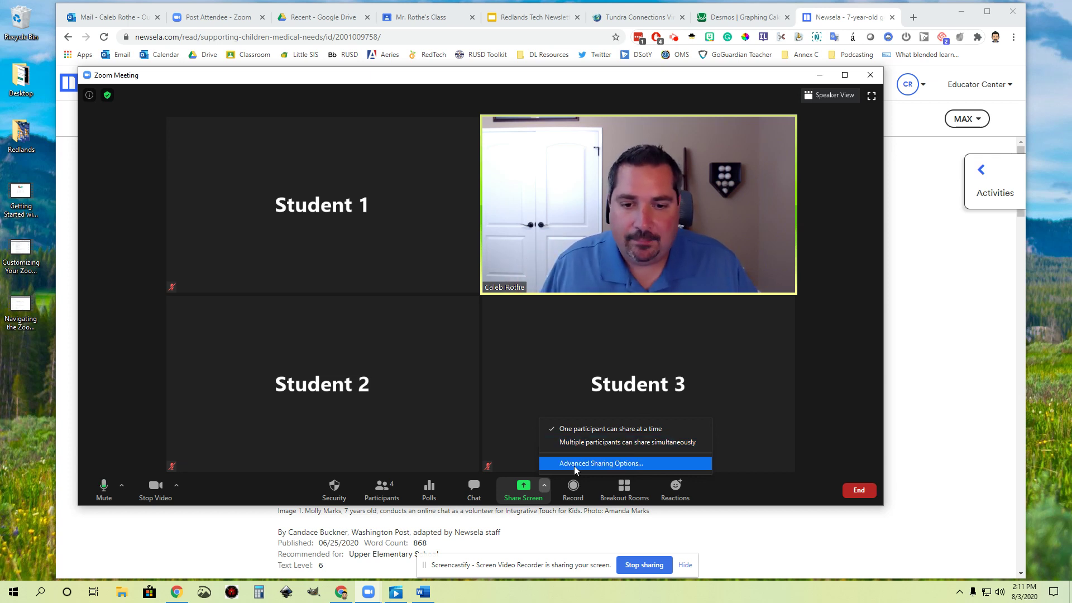
{"action": "left_click", "coordinate": [613, 464]}
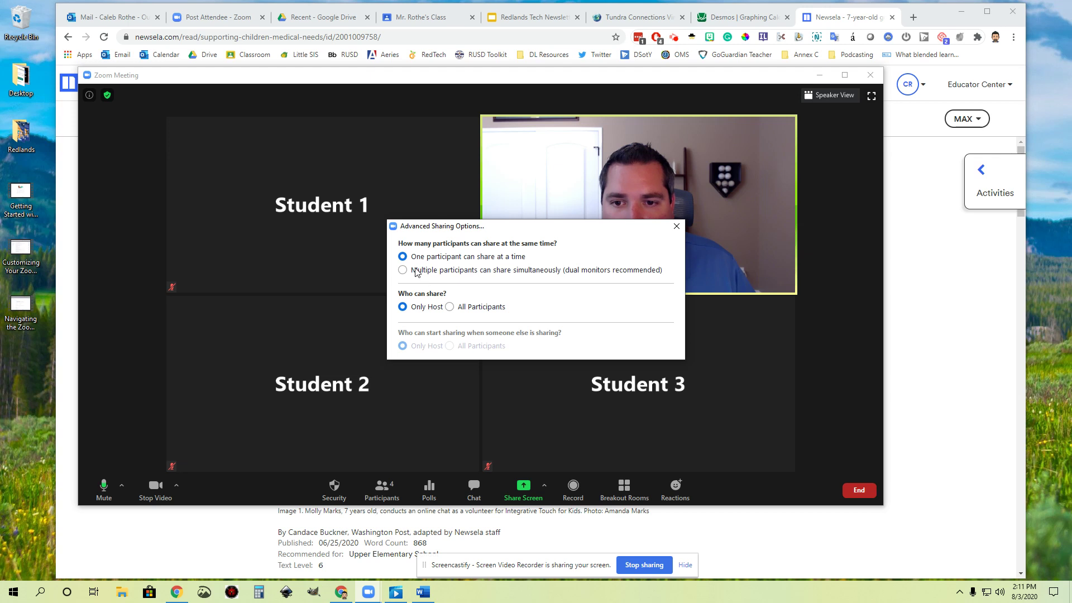
{"action": "left_click", "coordinate": [466, 311]}
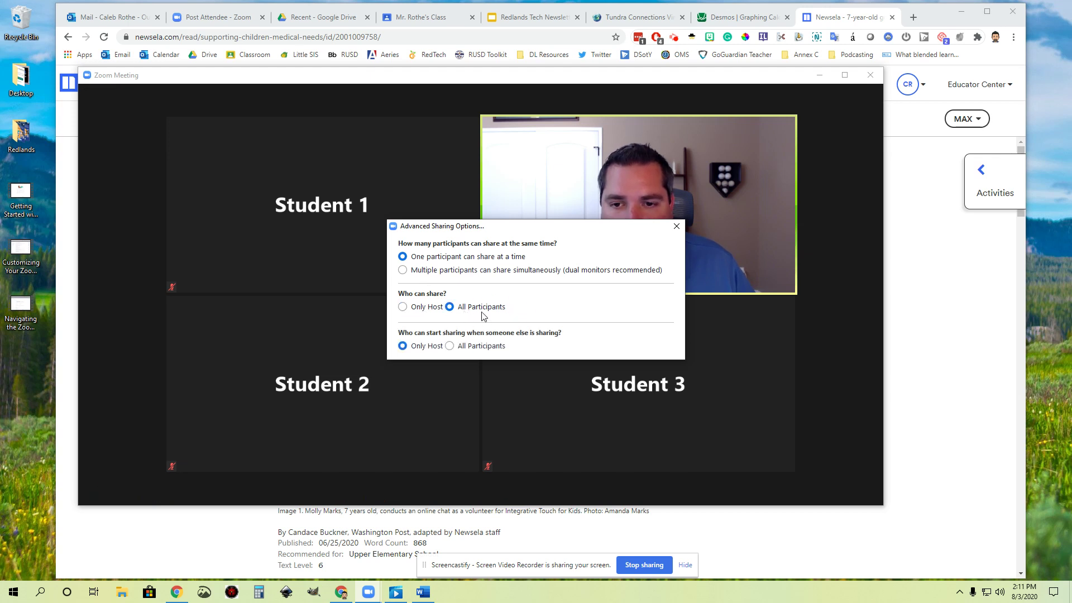
Try simultaneous sharing and All Participants for starting over another's share, restore one at a time and Only Host, and close the options
{"action": "left_click", "coordinate": [463, 271]}
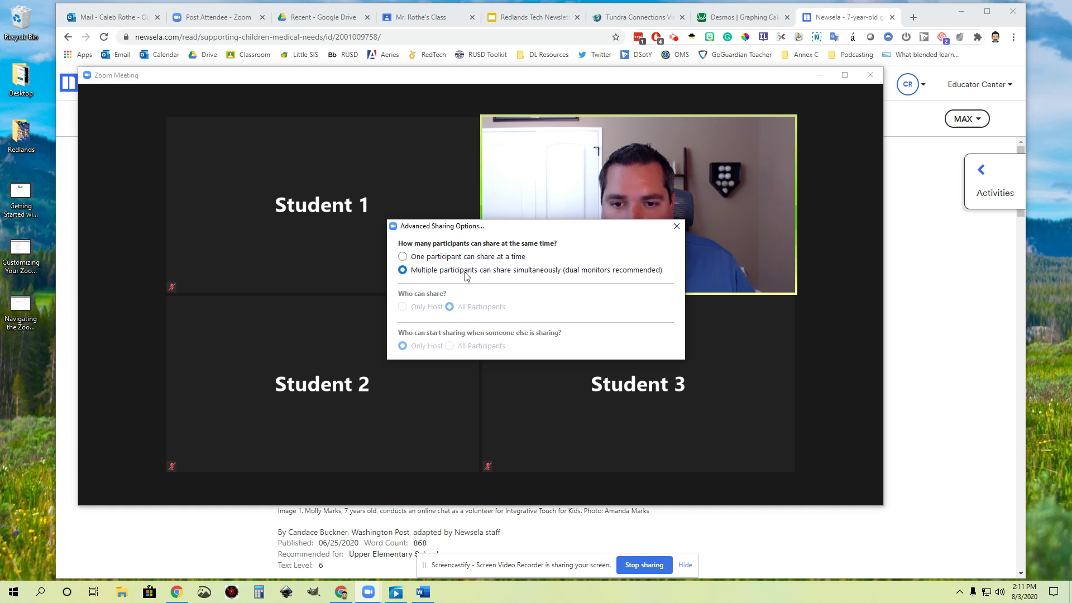
{"action": "left_click", "coordinate": [461, 258]}
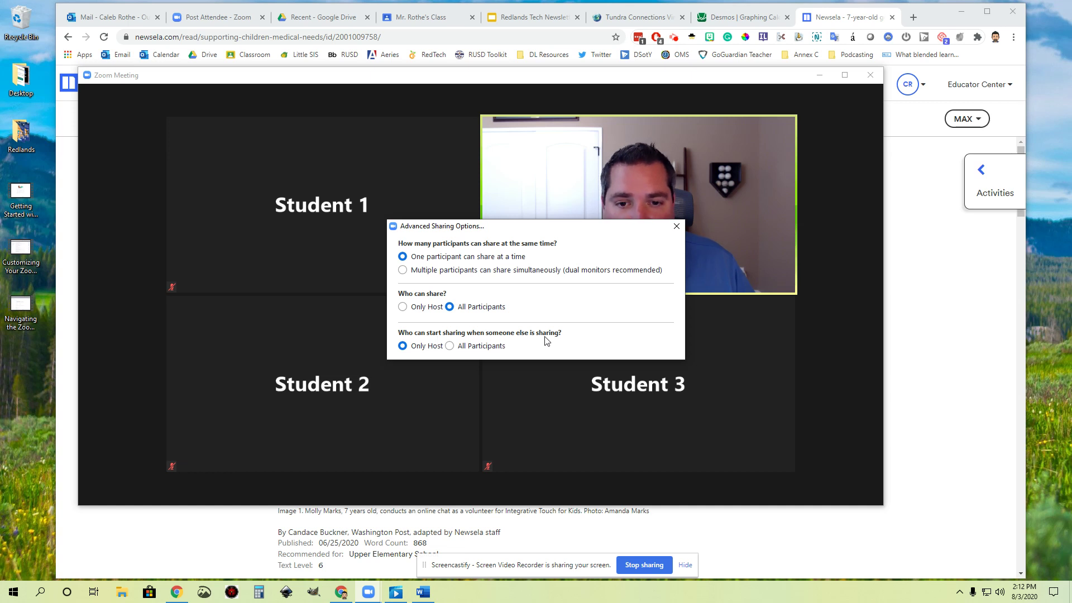
{"action": "left_click", "coordinate": [450, 346]}
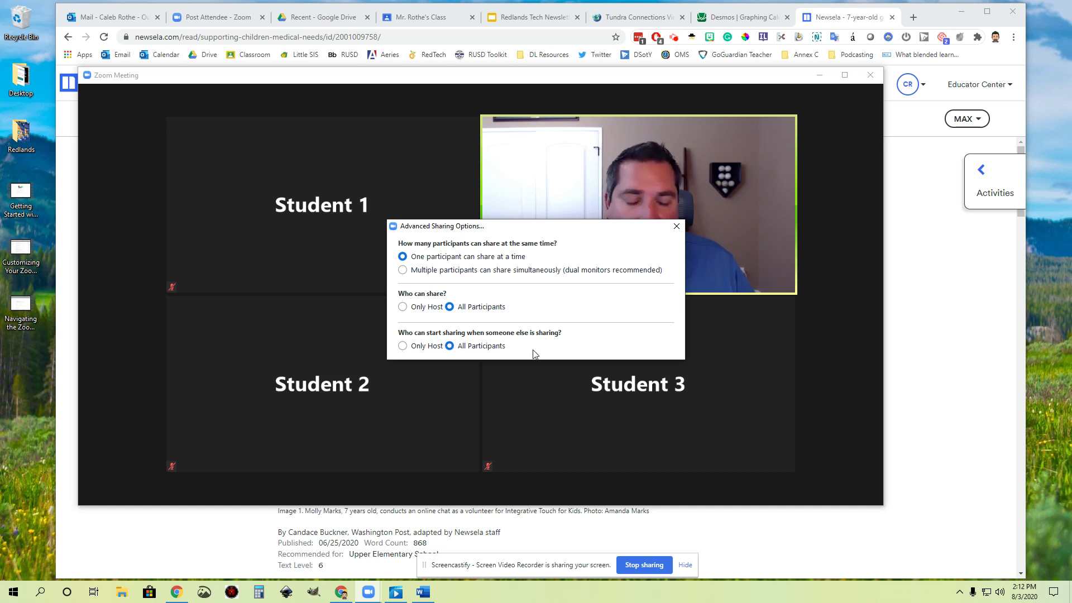
{"action": "left_click", "coordinate": [402, 346]}
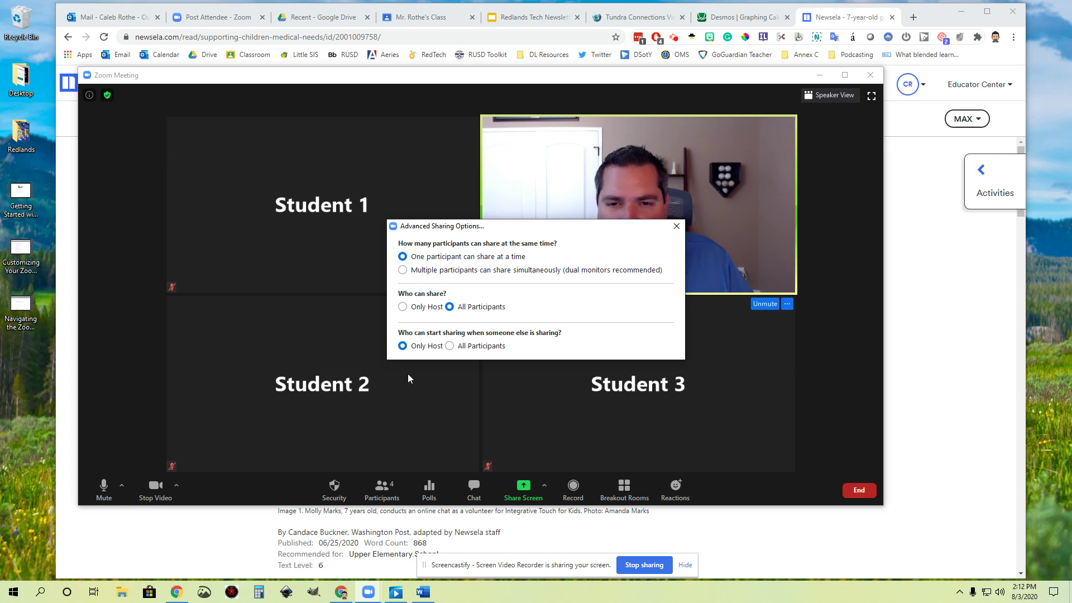
{"action": "left_click", "coordinate": [677, 227]}
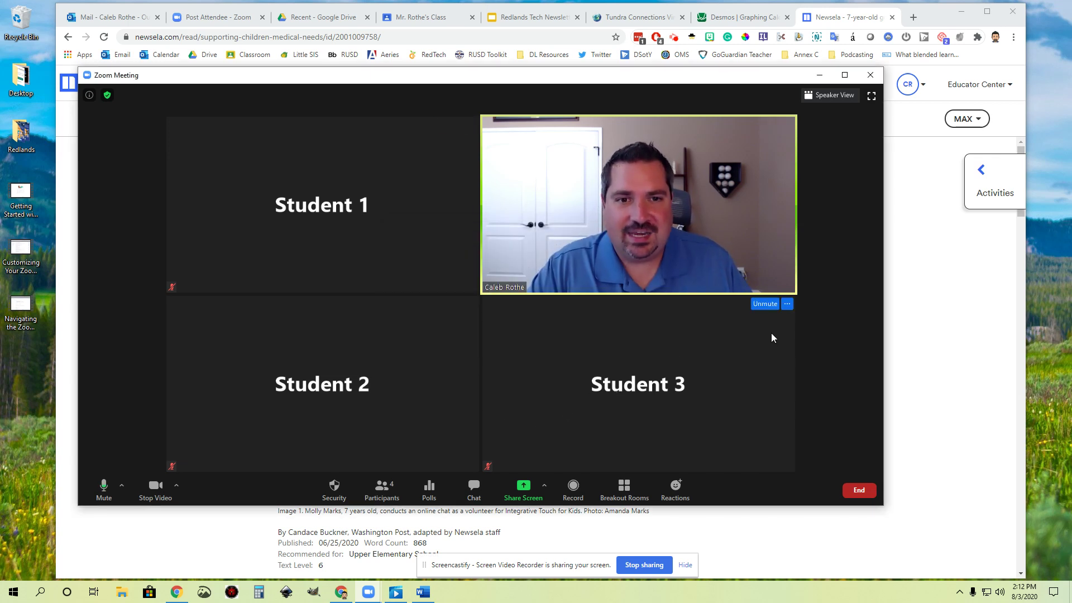